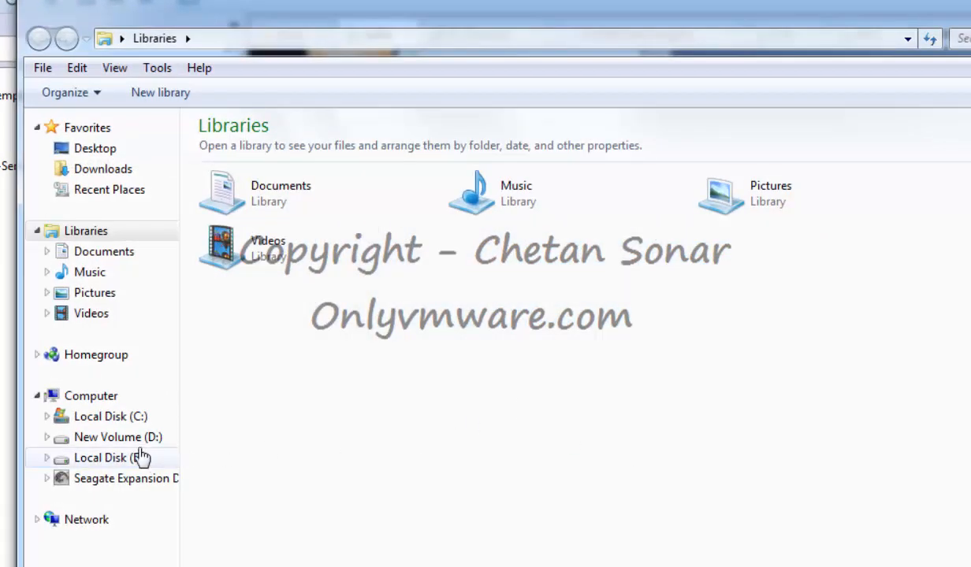
Create a folder named Storage in the root of Local Disk (E:).
left_click(137, 458)
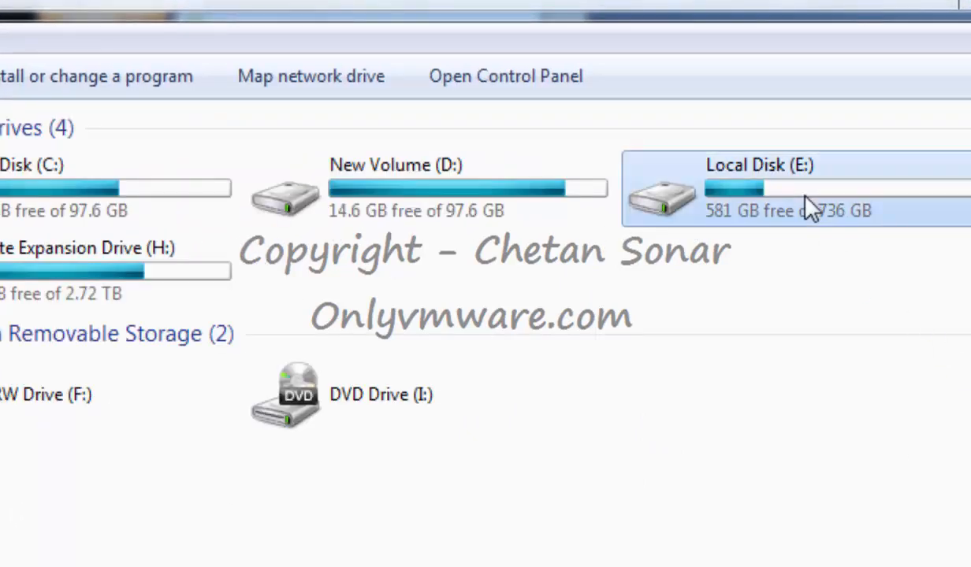
left_click(725, 224)
double_click(832, 199)
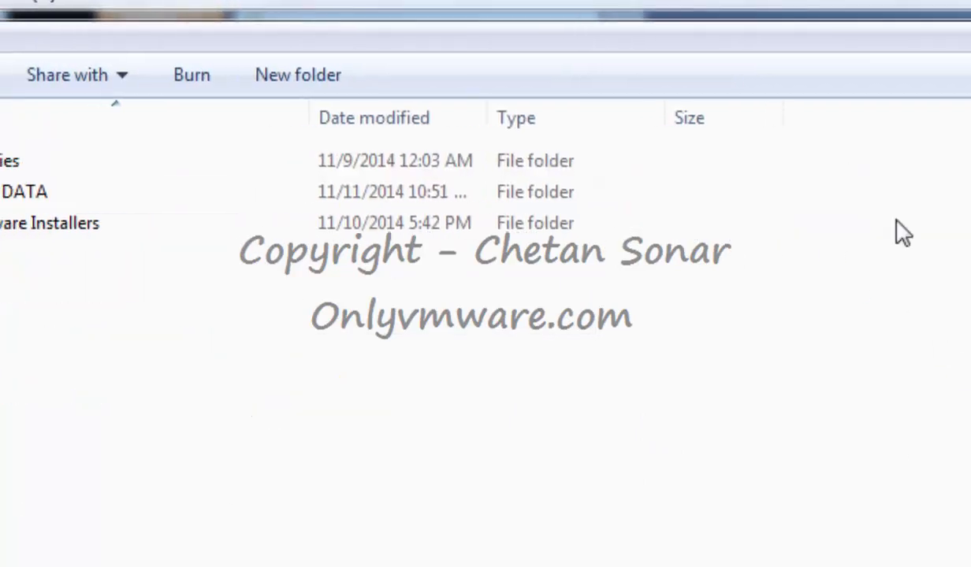
right_click(308, 351)
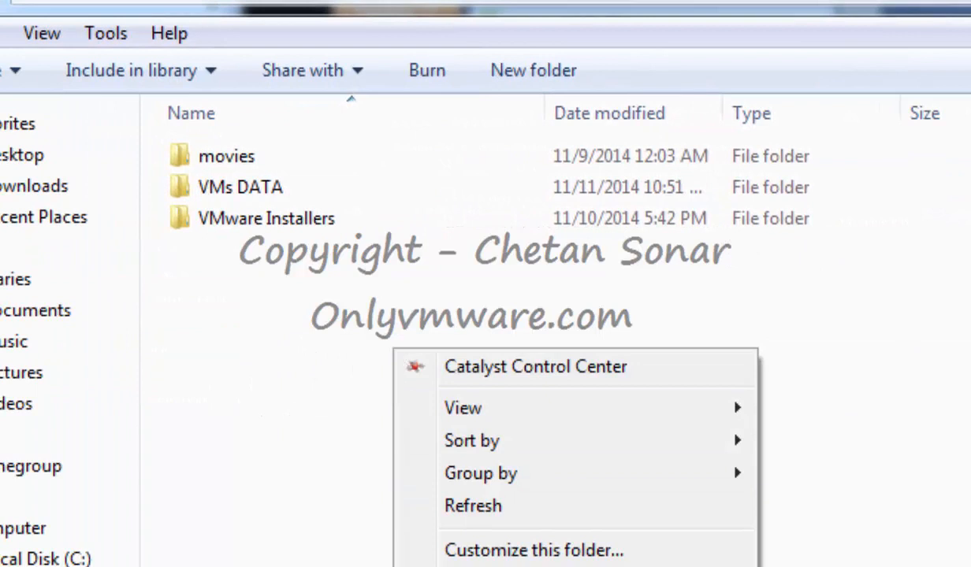
left_click(820, 563)
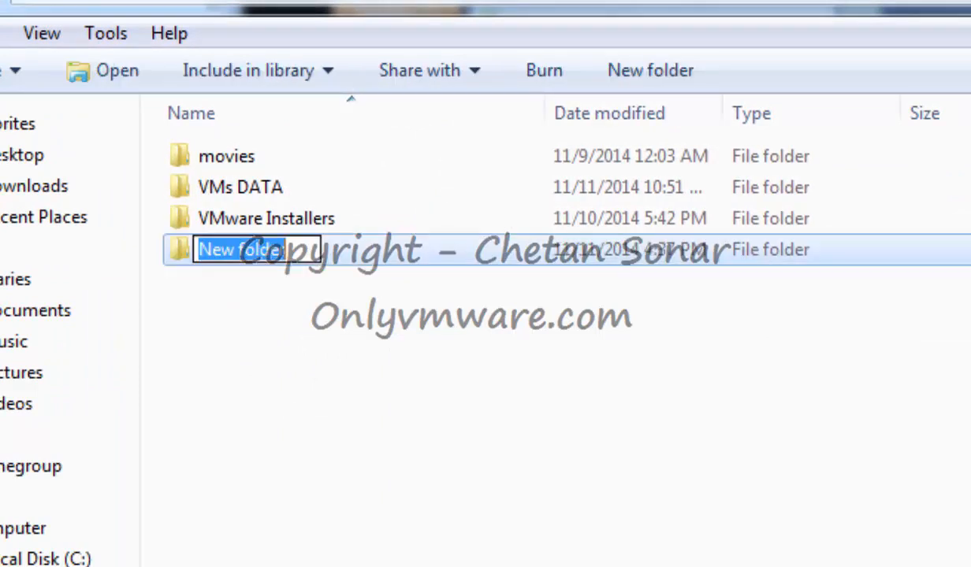
type("Storage")
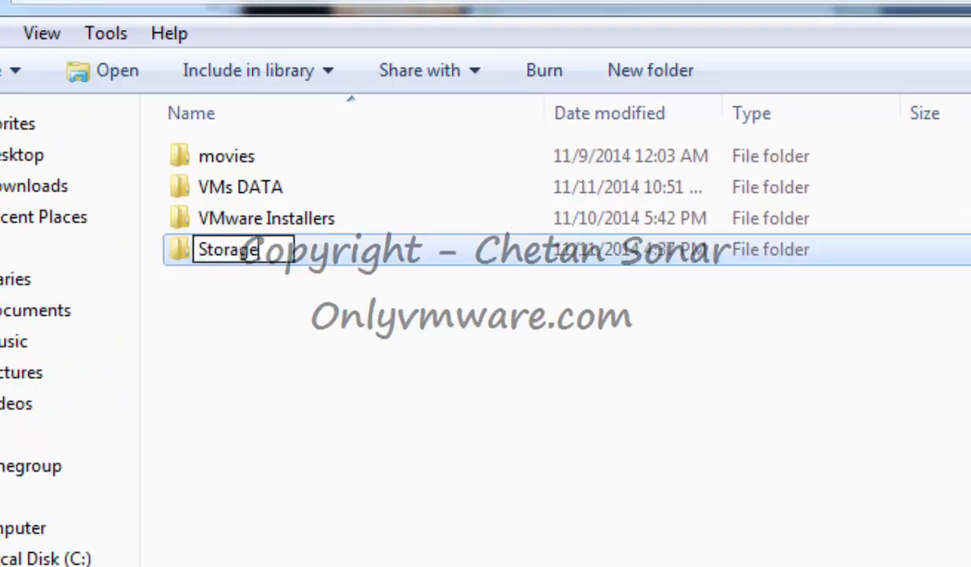
key("Return")
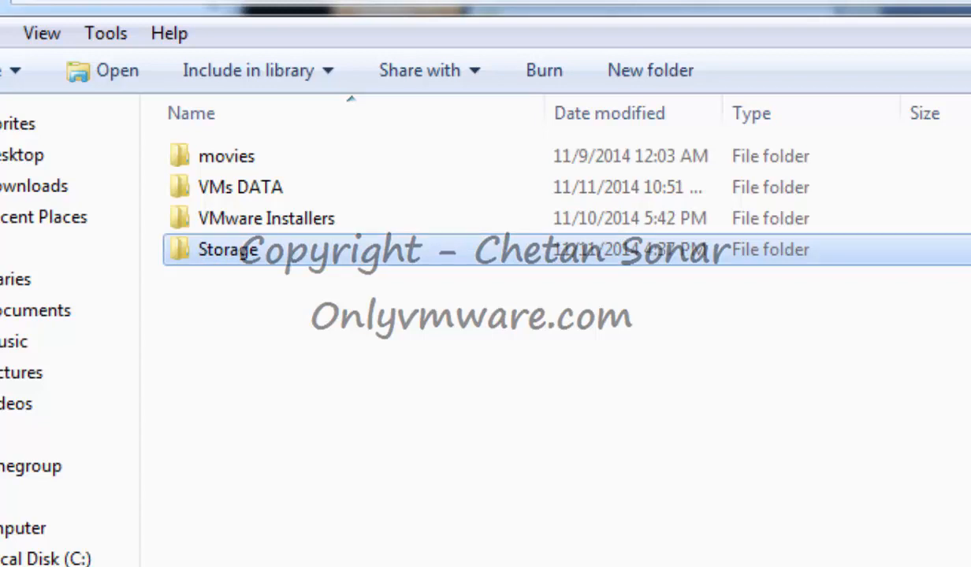
left_click(782, 499)
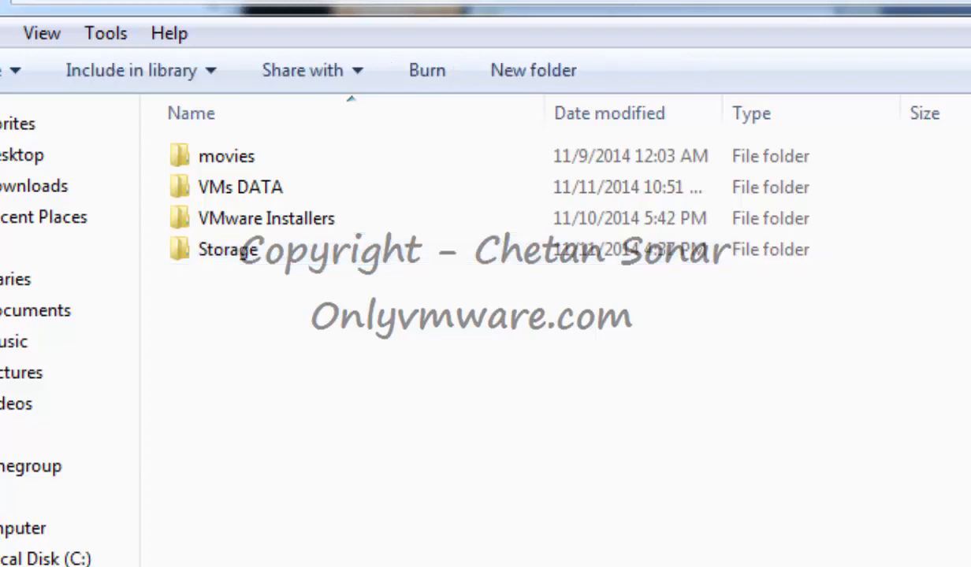
Launch starwind.exe from the StarWind.iSCSI.SAN.Software.5.4.Ent.HA folder inside VMware Installers.
double_click(285, 219)
left_click(302, 186)
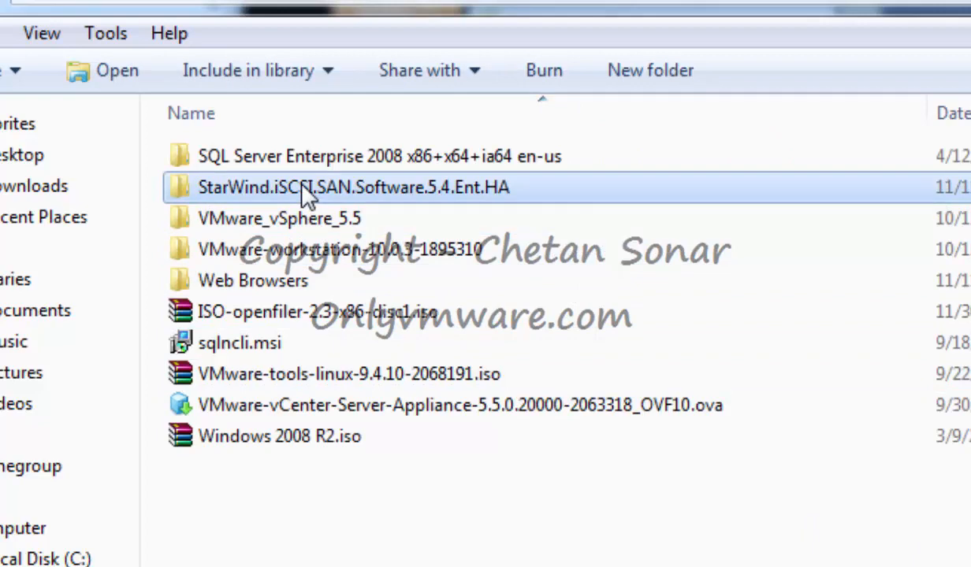
double_click(312, 187)
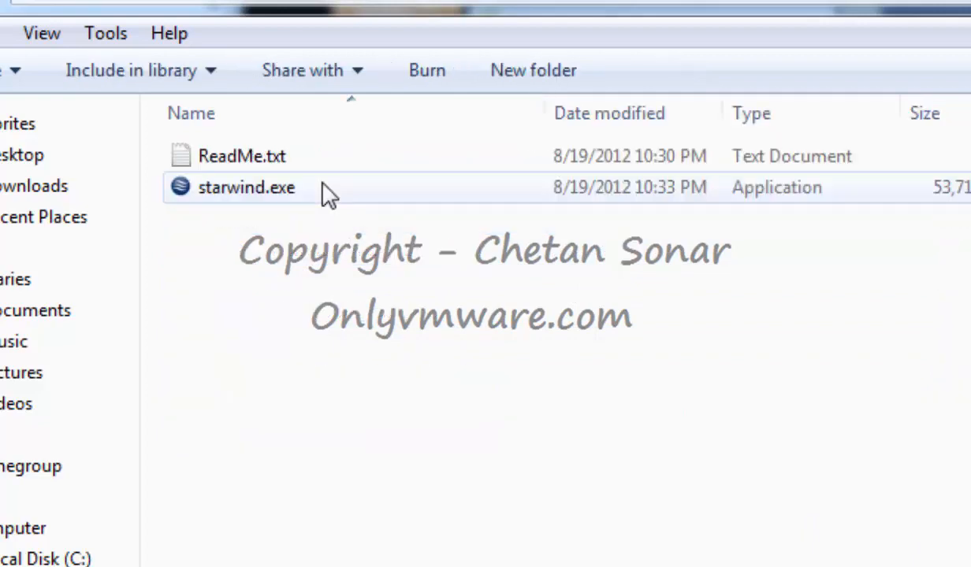
double_click(219, 196)
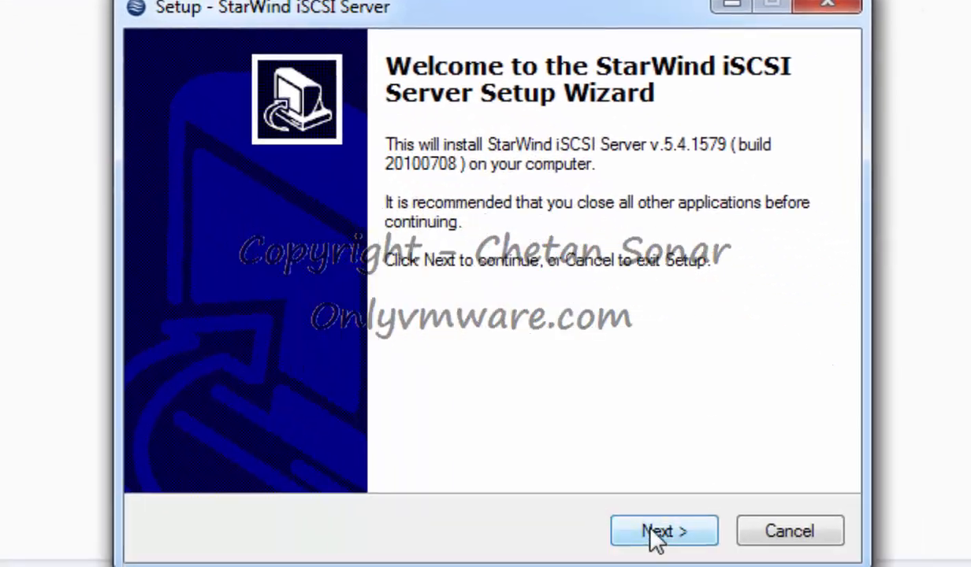
Accept the StarWind iSCSI Server license agreement and start a full installation with the default setup options.
left_click(653, 534)
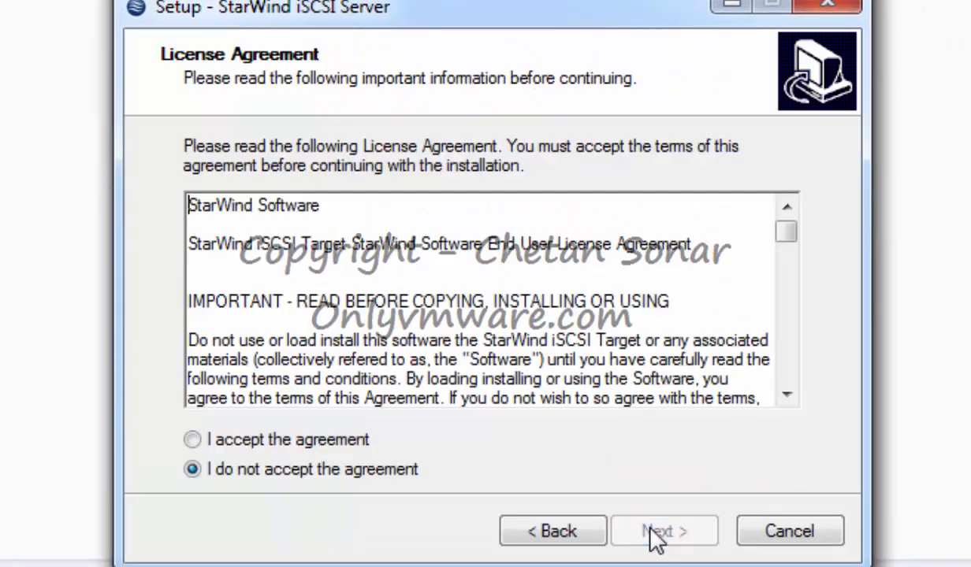
left_click(307, 439)
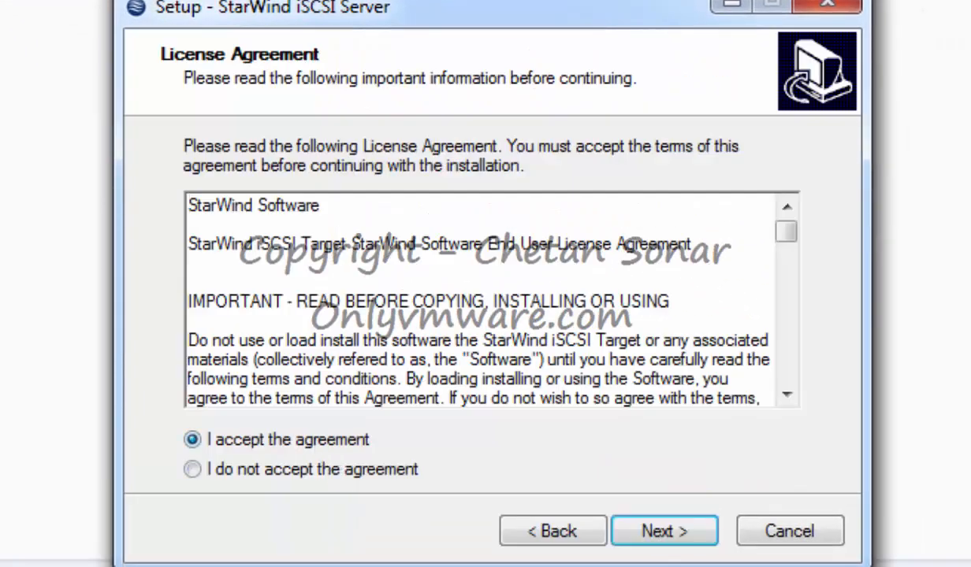
left_click(683, 536)
left_click(683, 536)
left_click(686, 543)
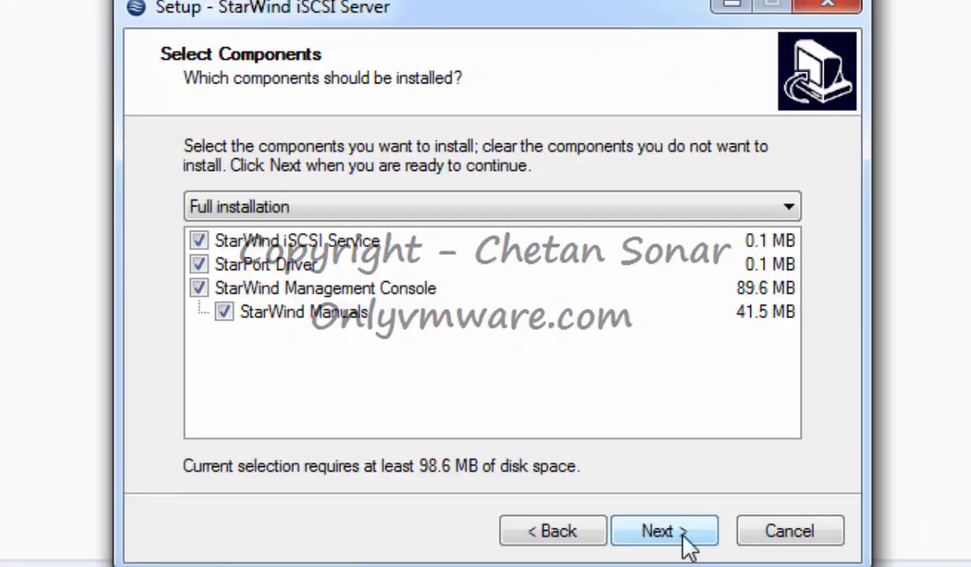
left_click(685, 540)
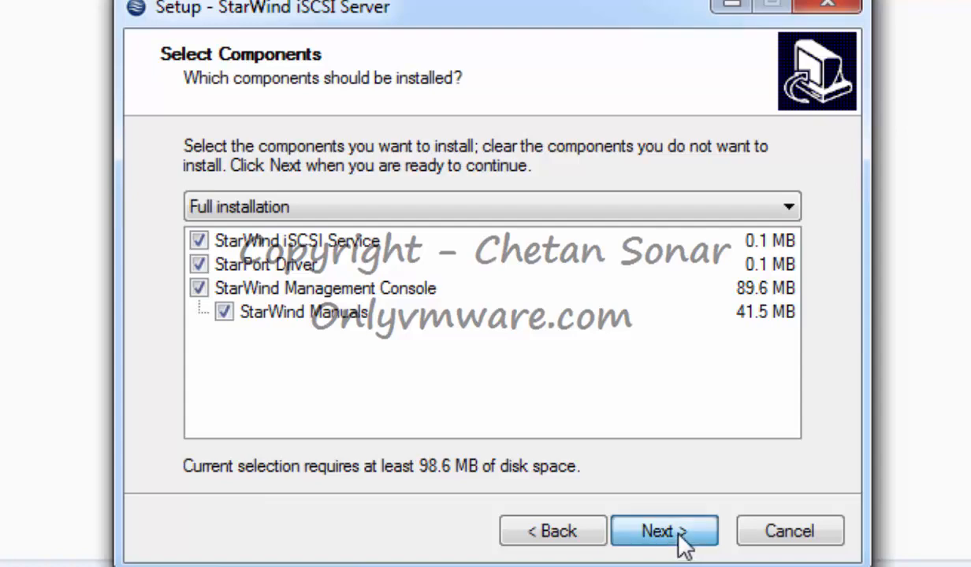
left_click(682, 536)
left_click(681, 542)
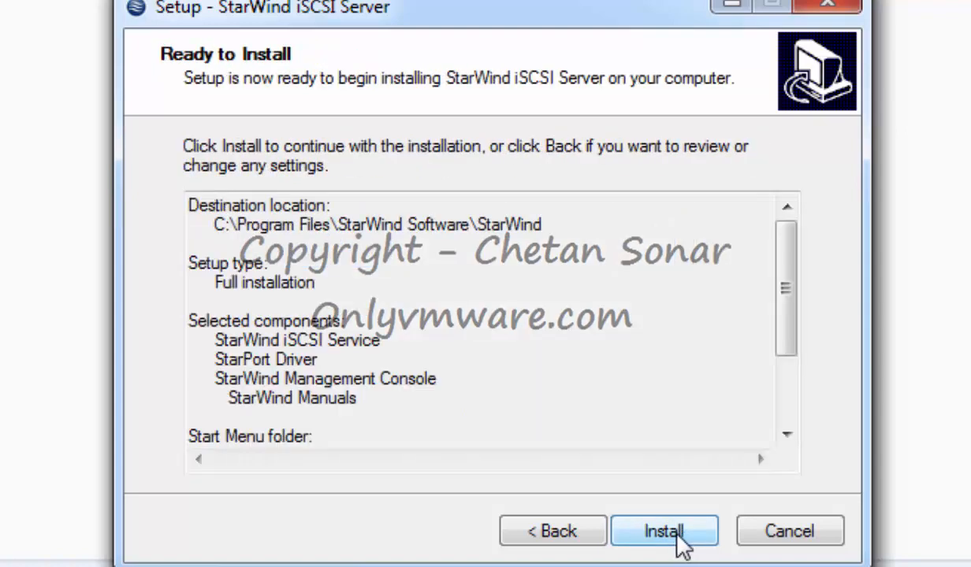
left_click(680, 541)
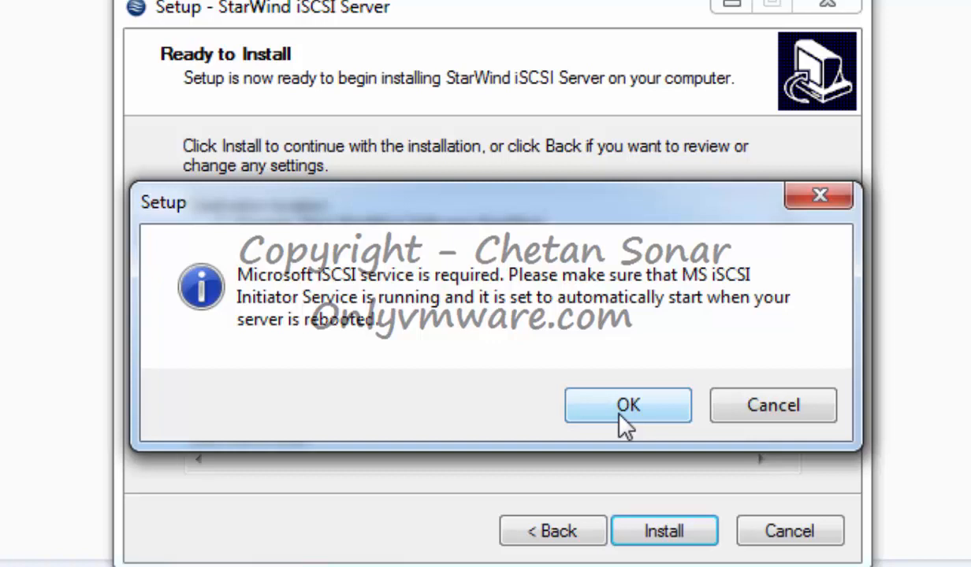
Open the Windows Services console by running services.msc.
left_click(619, 416)
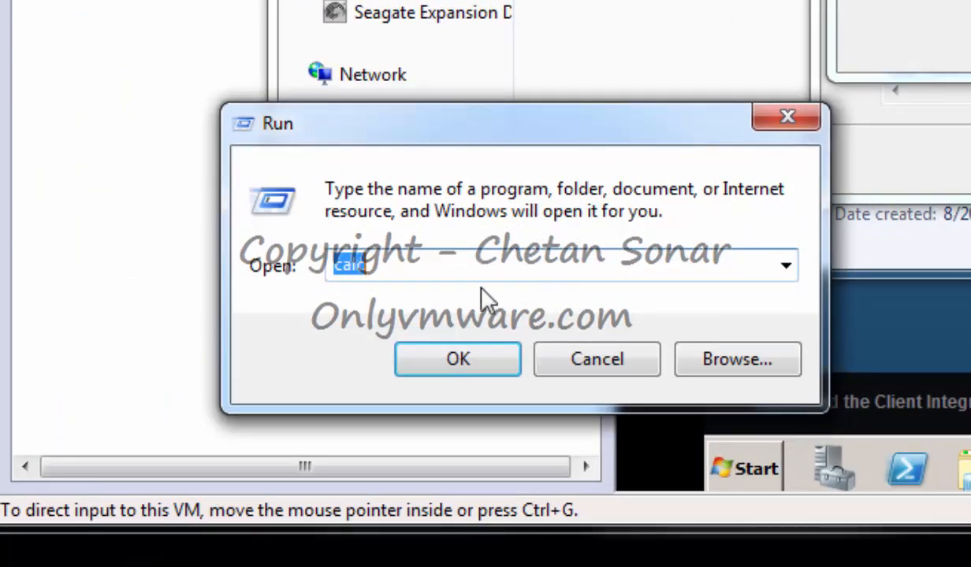
type("services.")
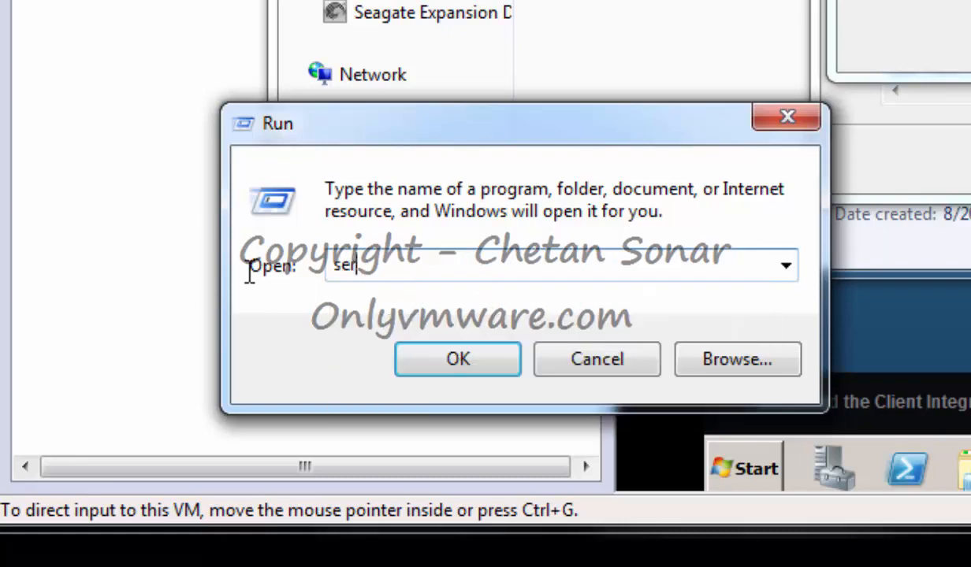
type("msc")
key("Return")
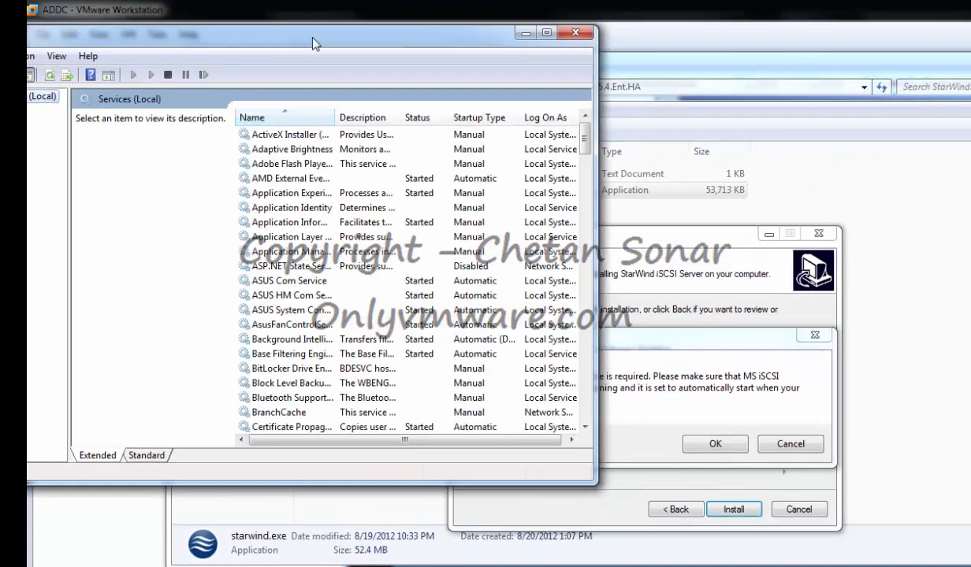
Find the Microsoft iSCSI Initiator Service in the services list, widen the name column, and start the service.
left_click_drag(300, 36, 465, 55)
left_click(462, 286)
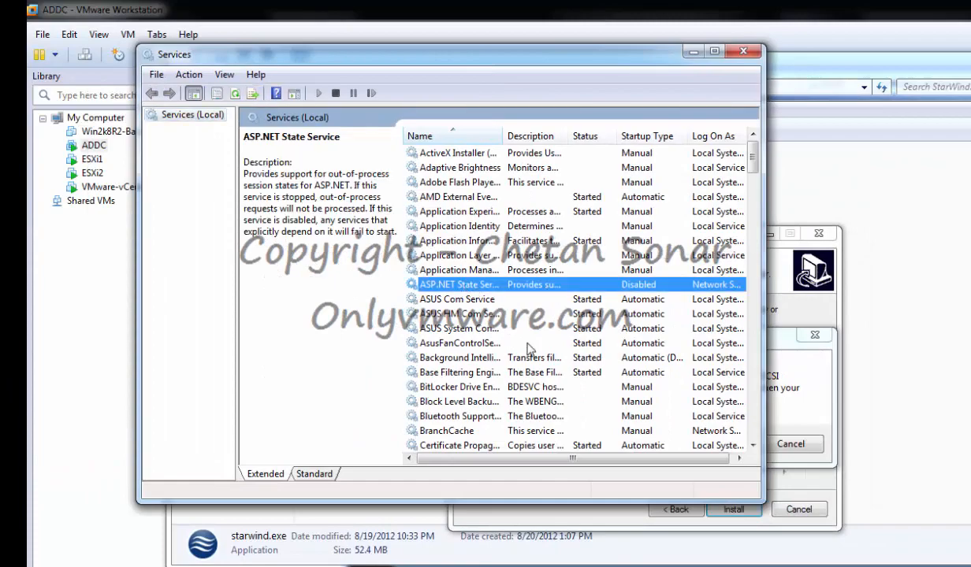
key("m")
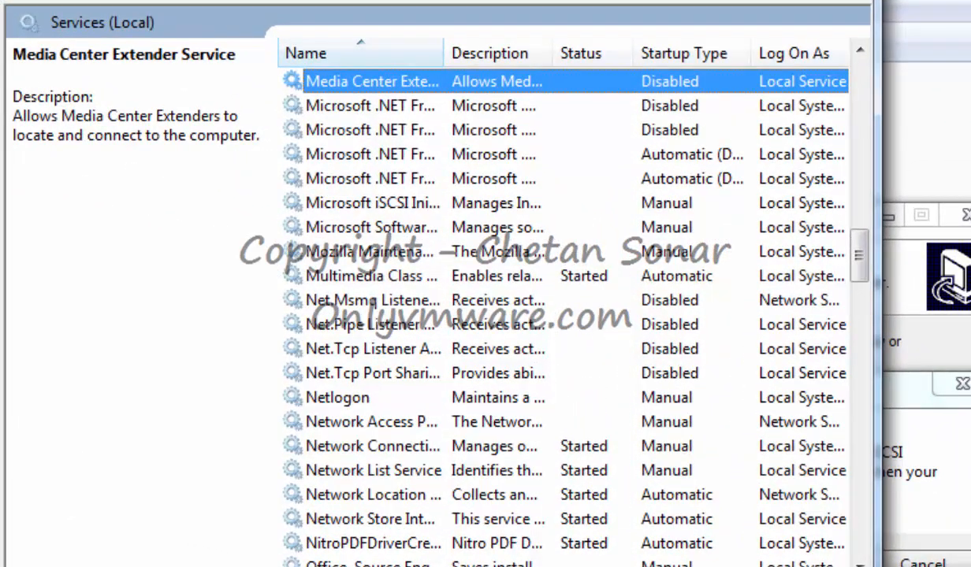
left_click(457, 202)
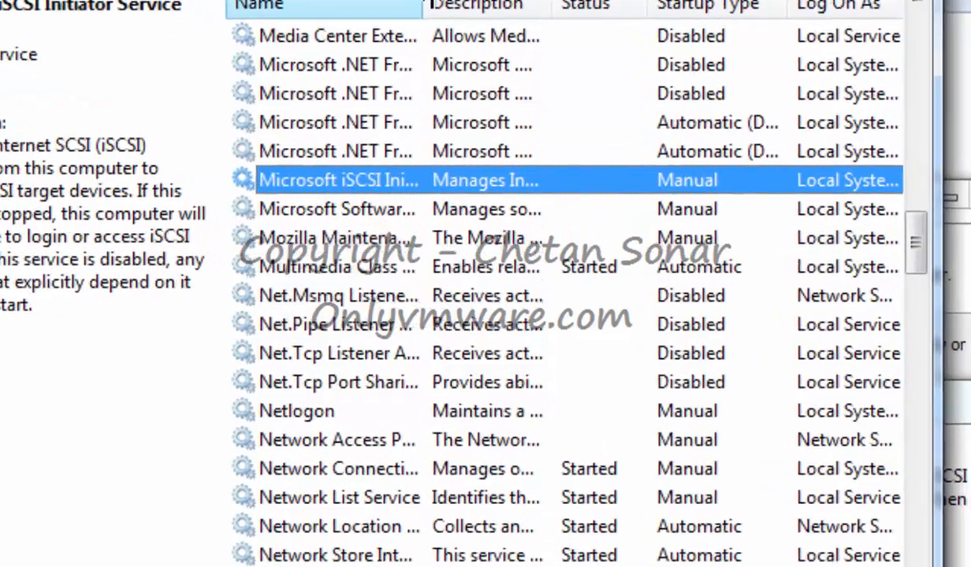
left_click_drag(443, 55, 603, 54)
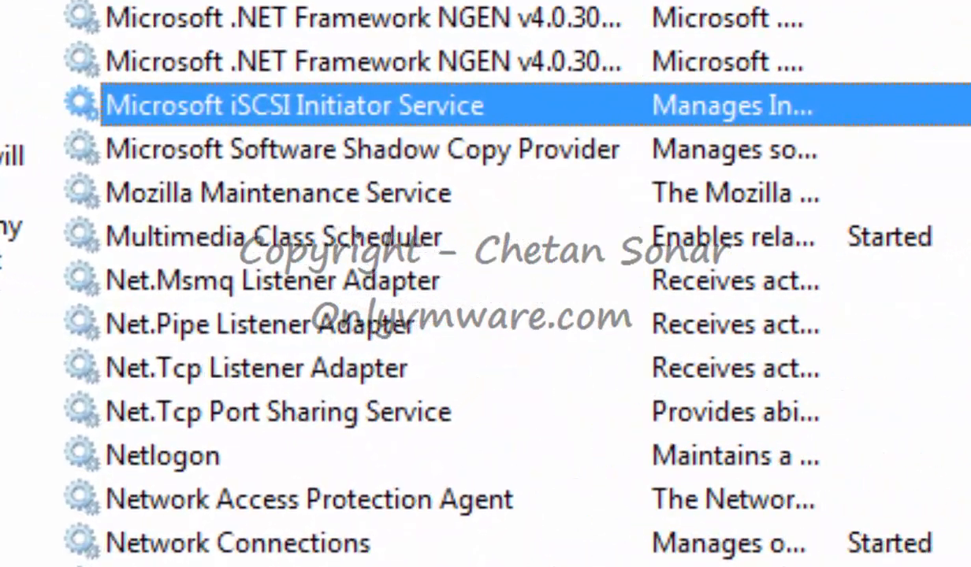
scroll(505, 284, "right", 3)
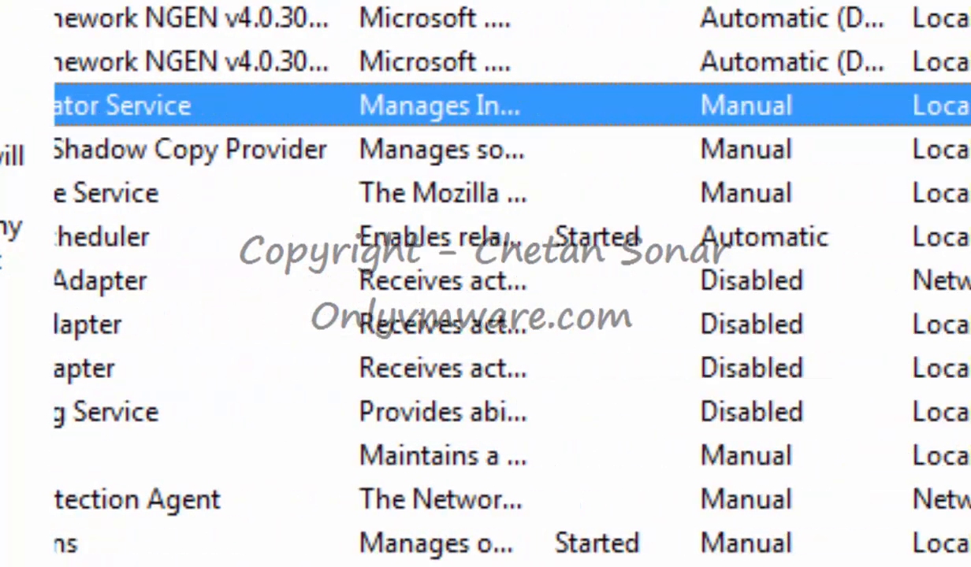
scroll(512, 284, "left", 3)
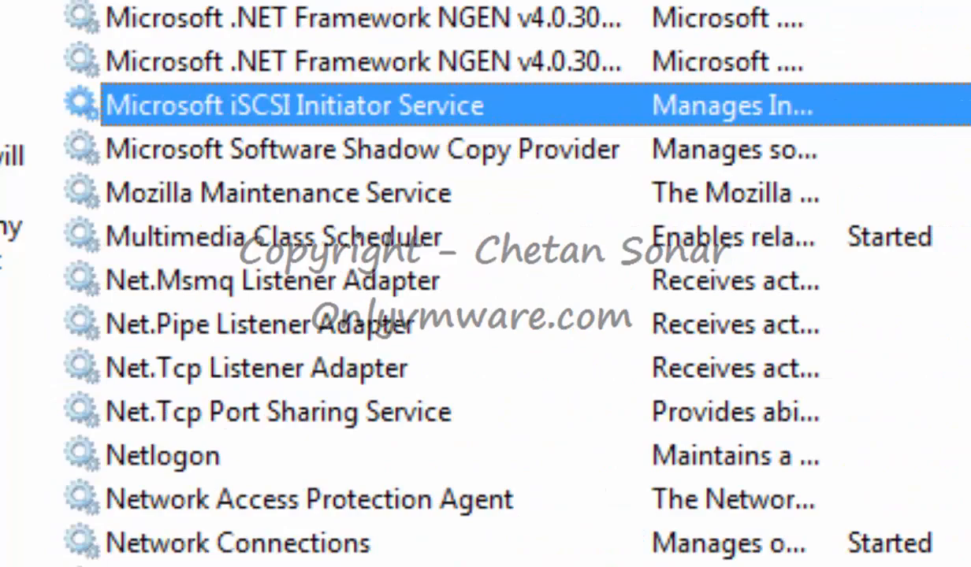
right_click(280, 104)
left_click(356, 127)
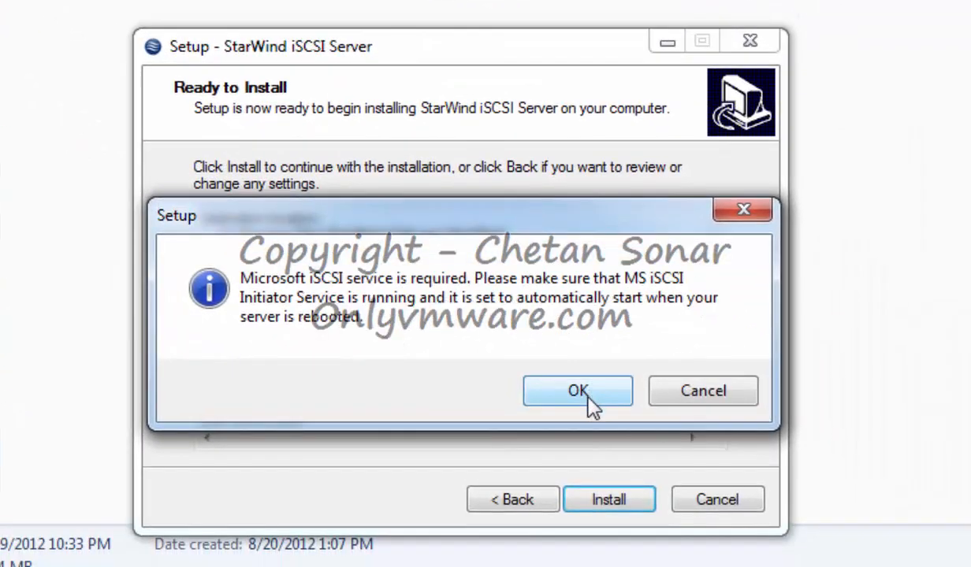
Continue the StarWind setup and install the StarWind System devices driver, always trusting software from StarWind Software Inc.
left_click(588, 398)
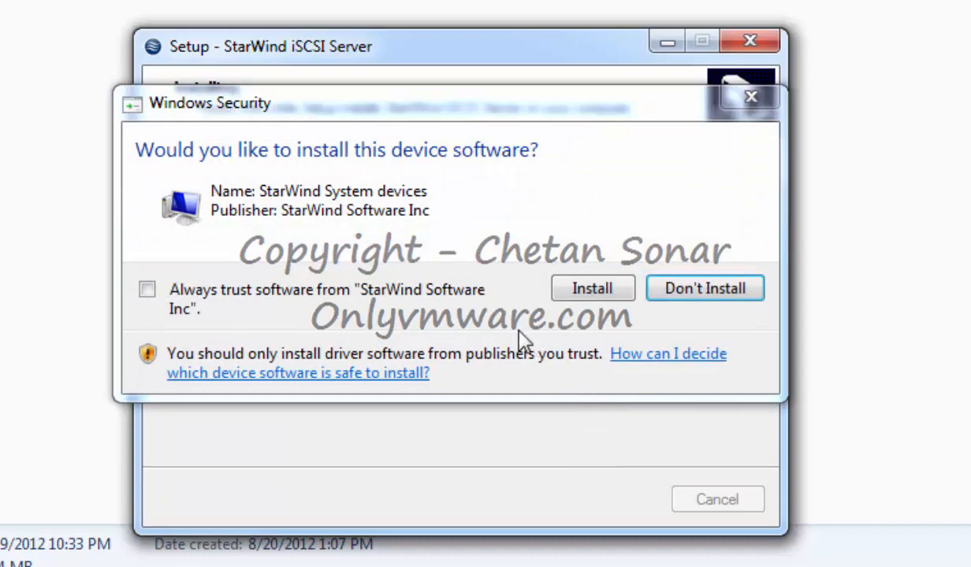
left_click(147, 290)
left_click(592, 290)
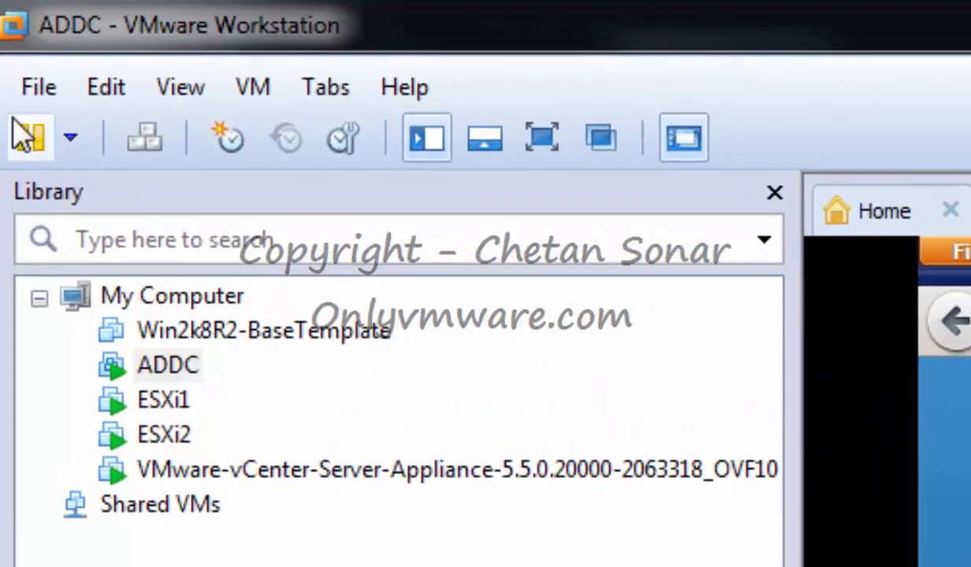
Connect a host virtual adapter to VMnet2 in VMware Workstation's Virtual Network Editor, apply the configuration, and dismiss the network error.
left_click(107, 88)
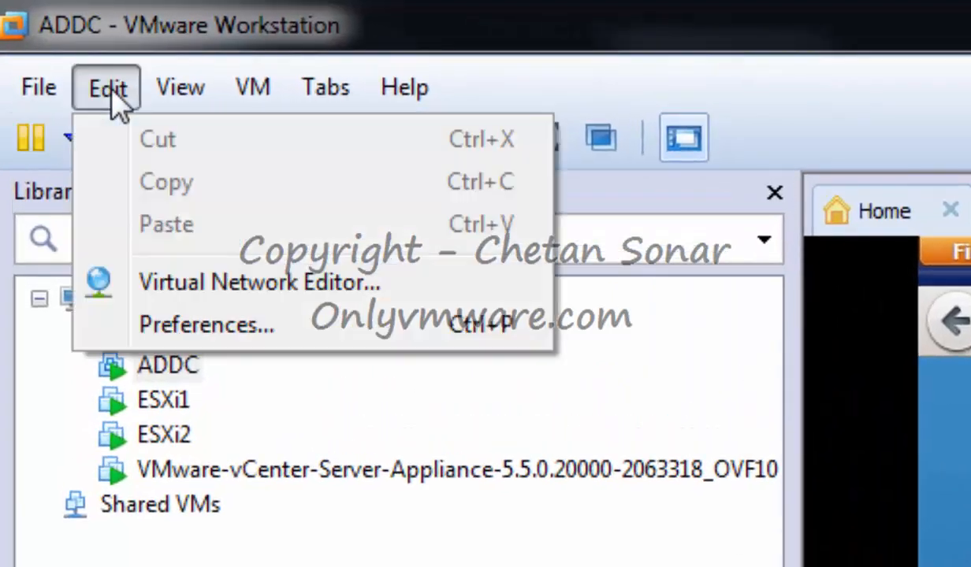
left_click(190, 281)
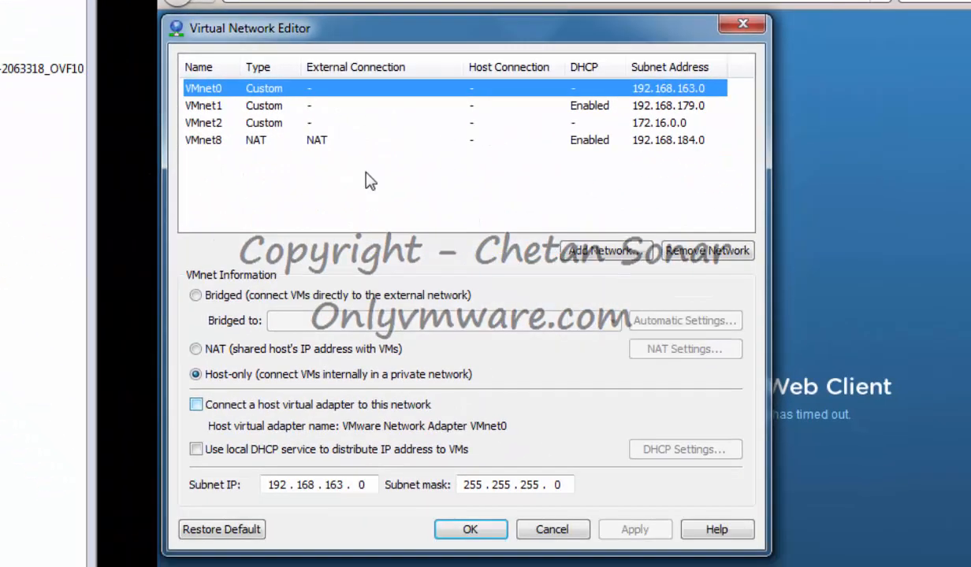
left_click(203, 124)
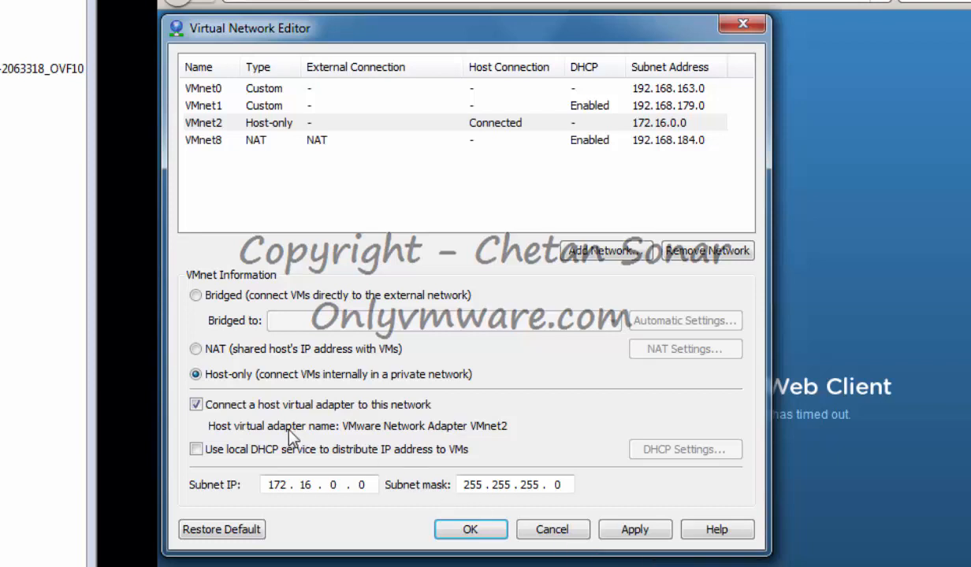
left_click(599, 566)
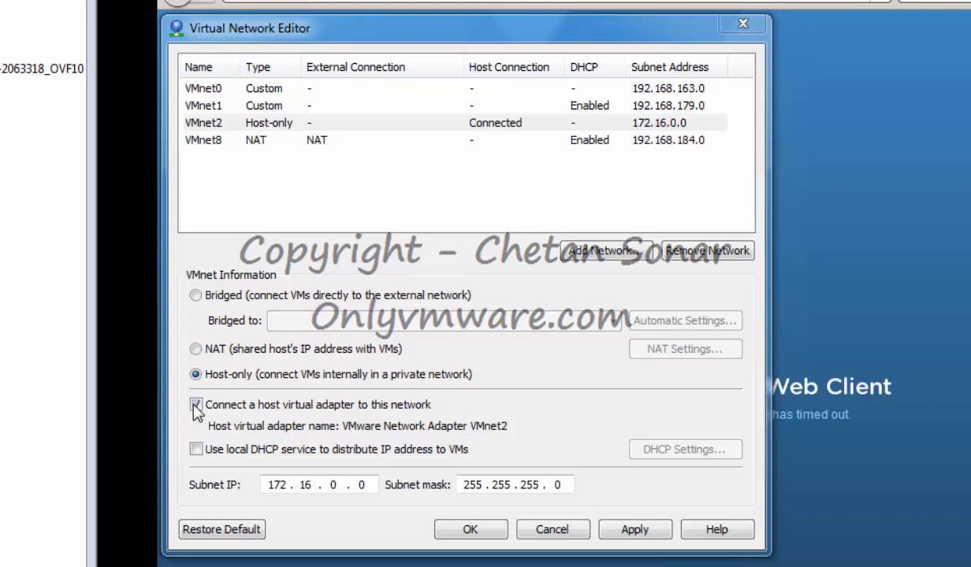
left_click(634, 529)
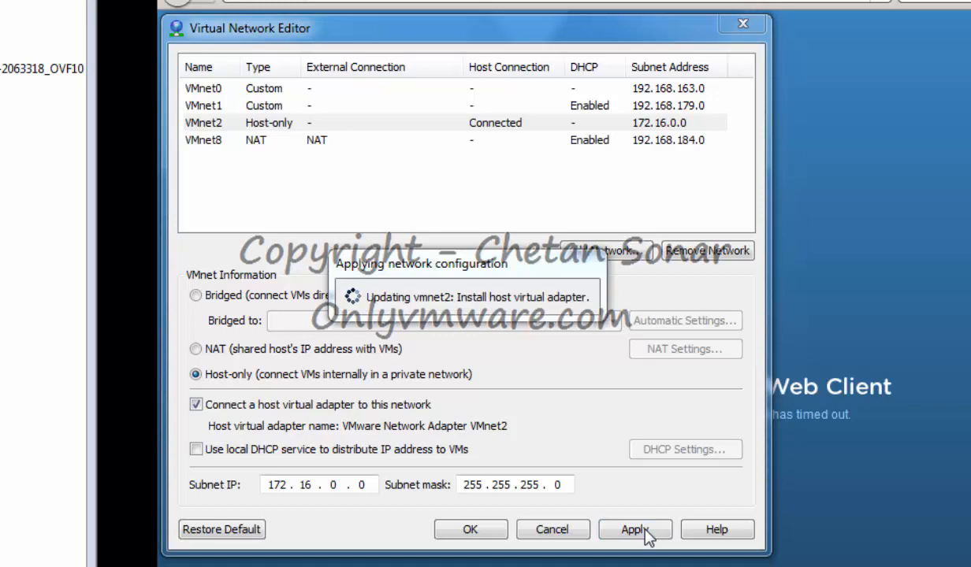
left_click(481, 536)
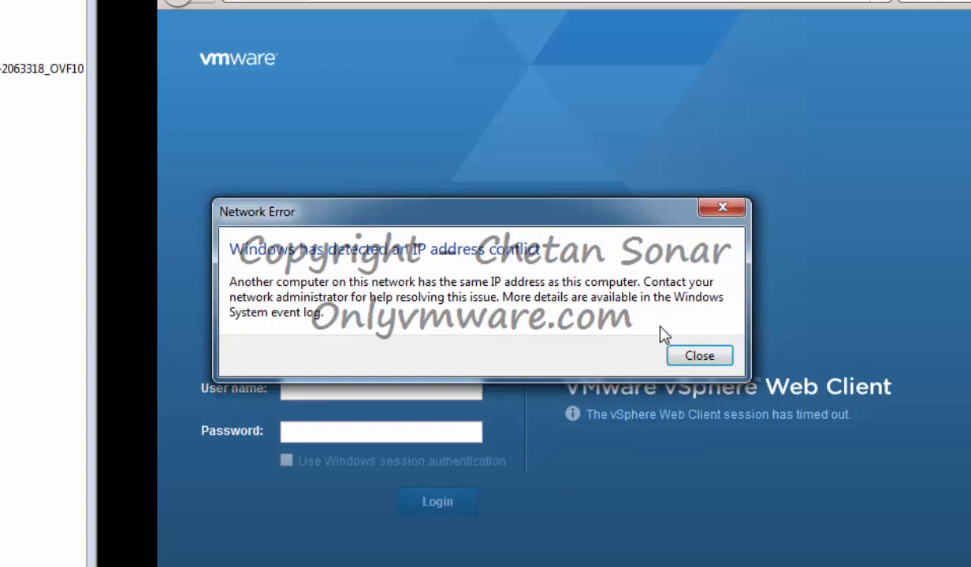
left_click(701, 357)
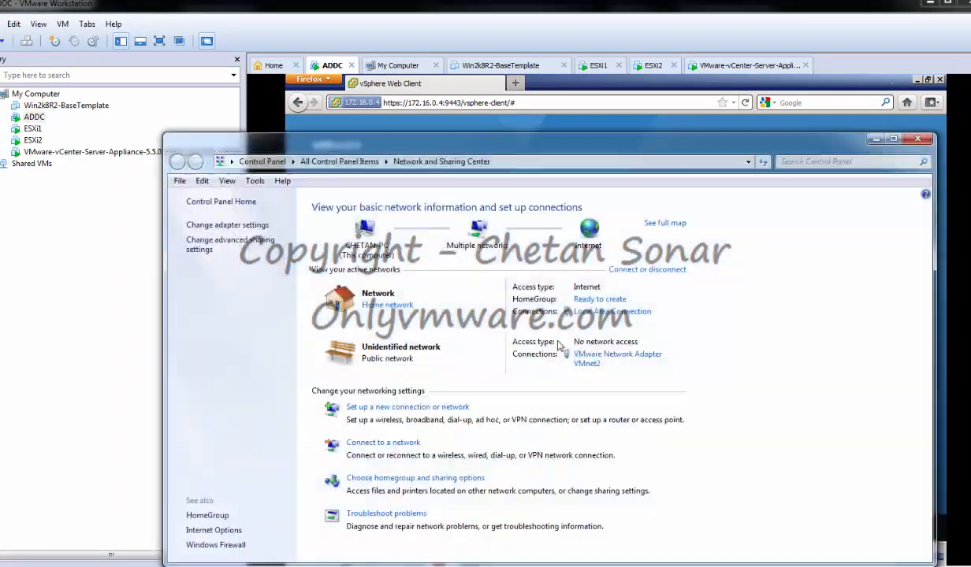
Open the properties of the VMware Network Adapter VMnet2 connection from the host's network adapter settings.
left_click_drag(458, 141, 376, 82)
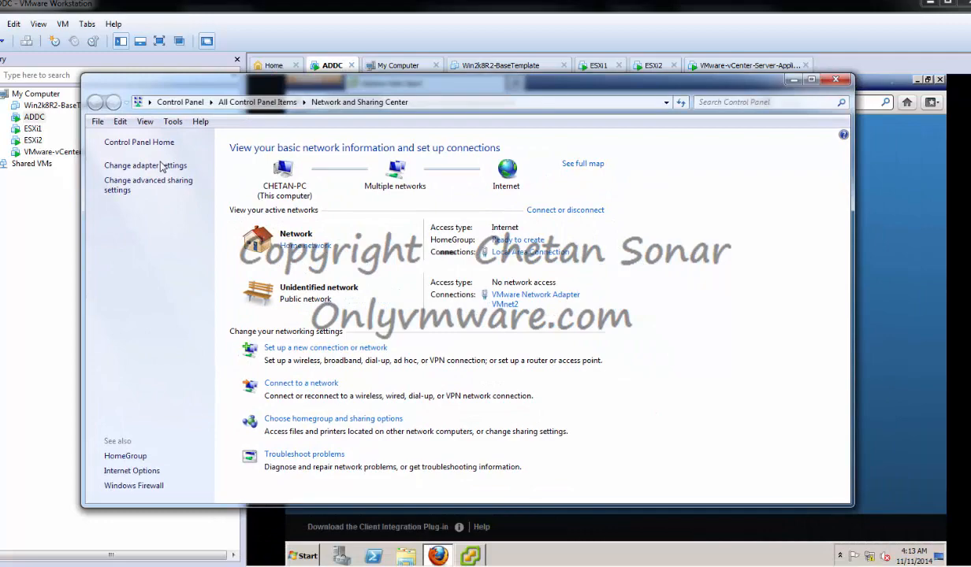
left_click(114, 167)
left_click(264, 282)
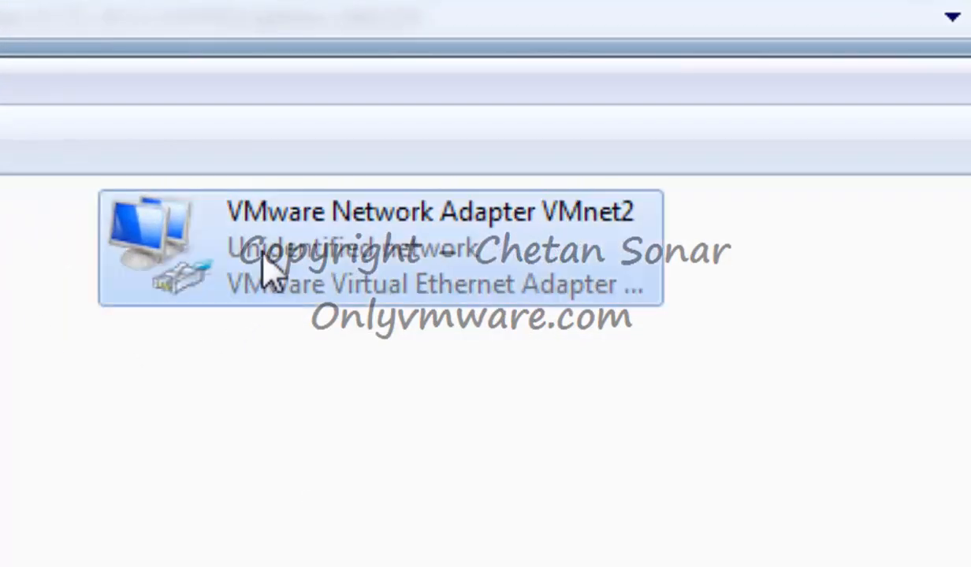
right_click(449, 272)
left_click(549, 427)
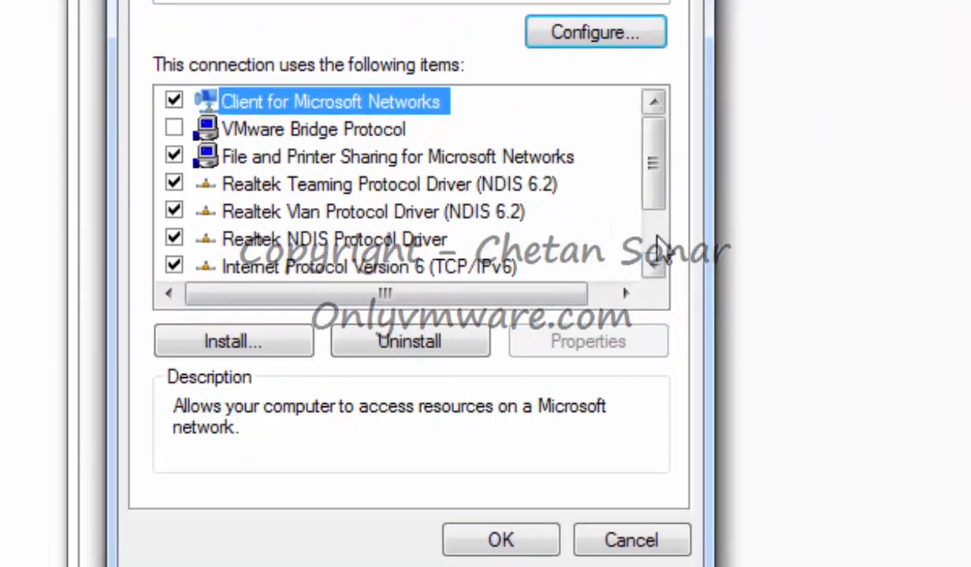
Set the VMnet2 adapter's IPv4 address to 172.16.0.5 and save the connection properties.
scroll(415, 283, "down", 1)
double_click(408, 235)
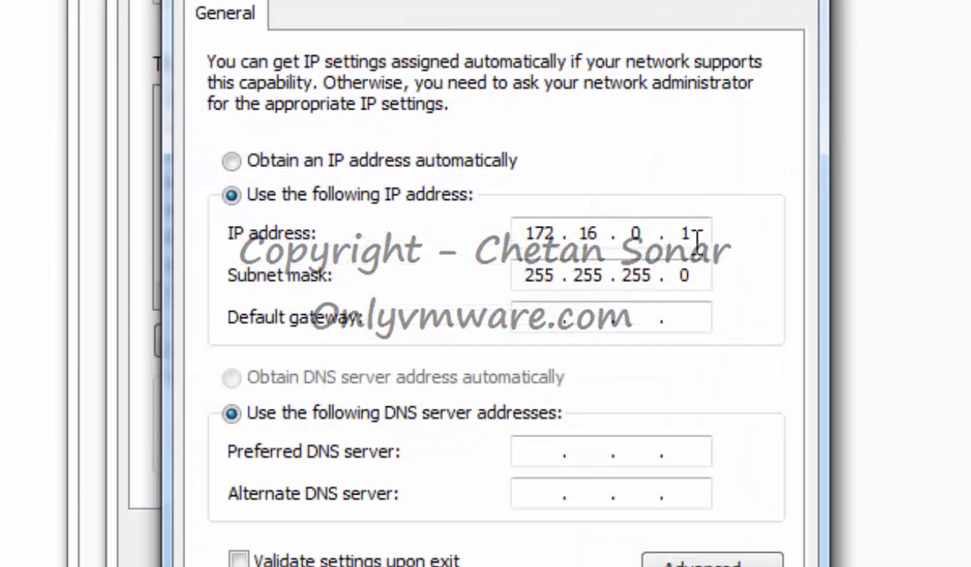
left_click_drag(668, 233, 739, 230)
type("5")
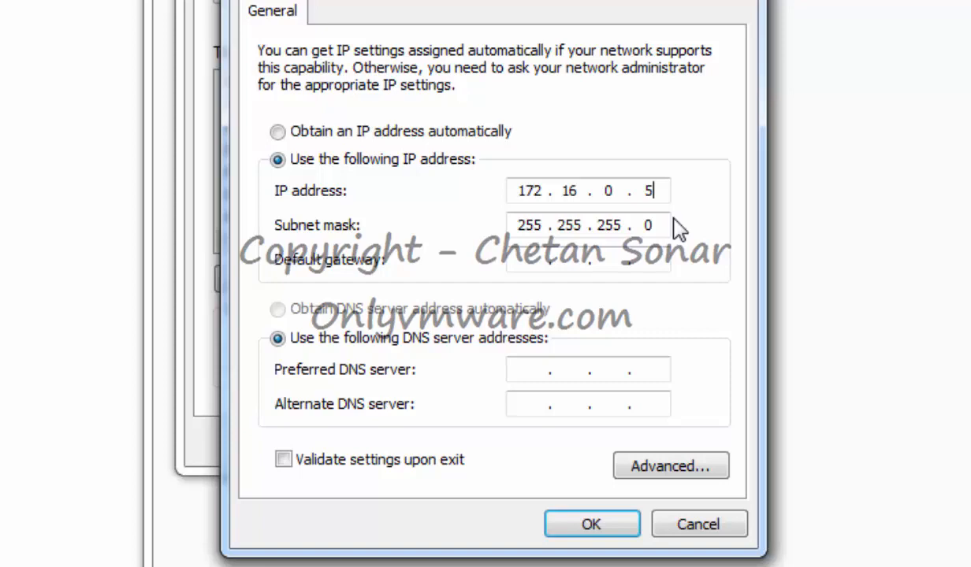
left_click(599, 525)
left_click(516, 445)
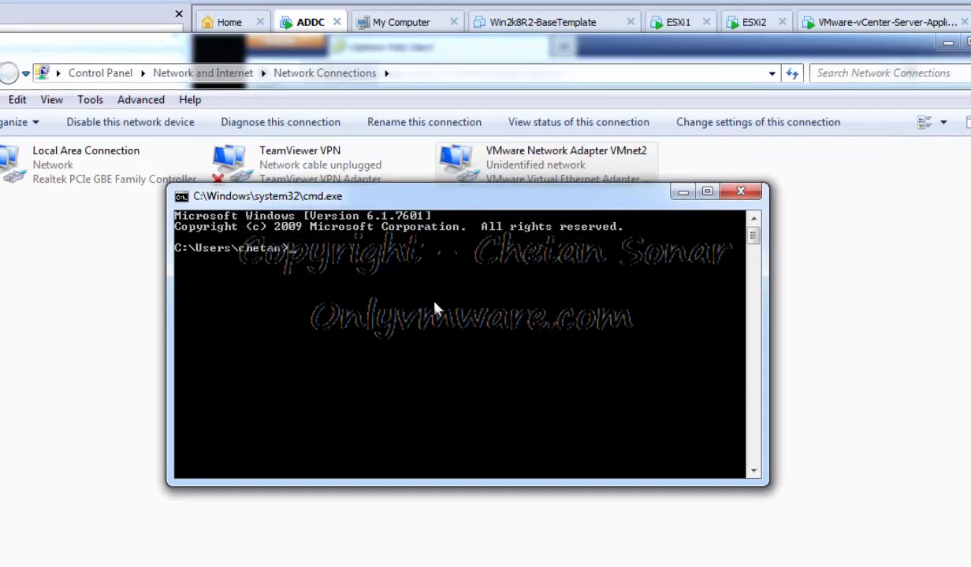
Ping 172.16.0.1 from the host's command prompt and stop the ping.
type("p")
type("ing 17")
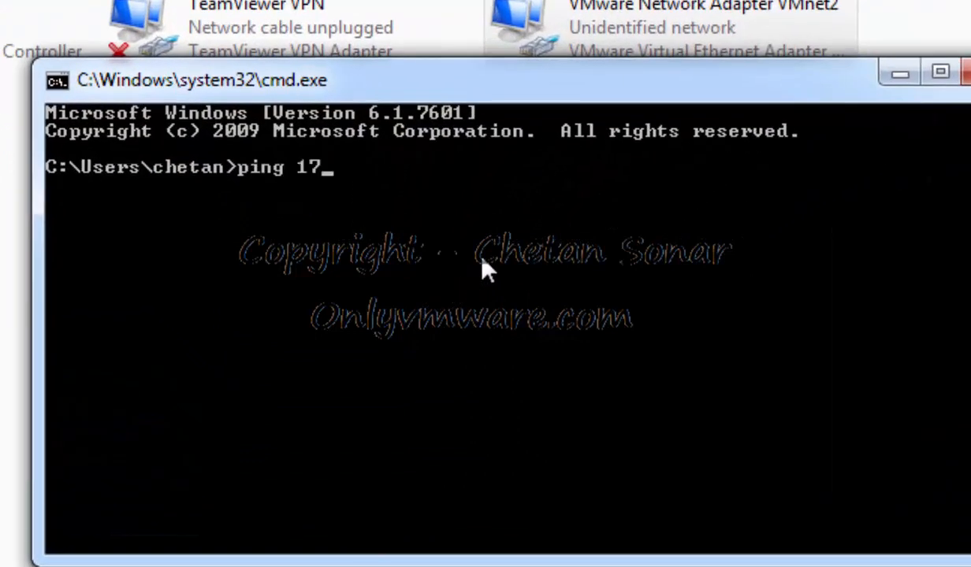
type("2.16.0")
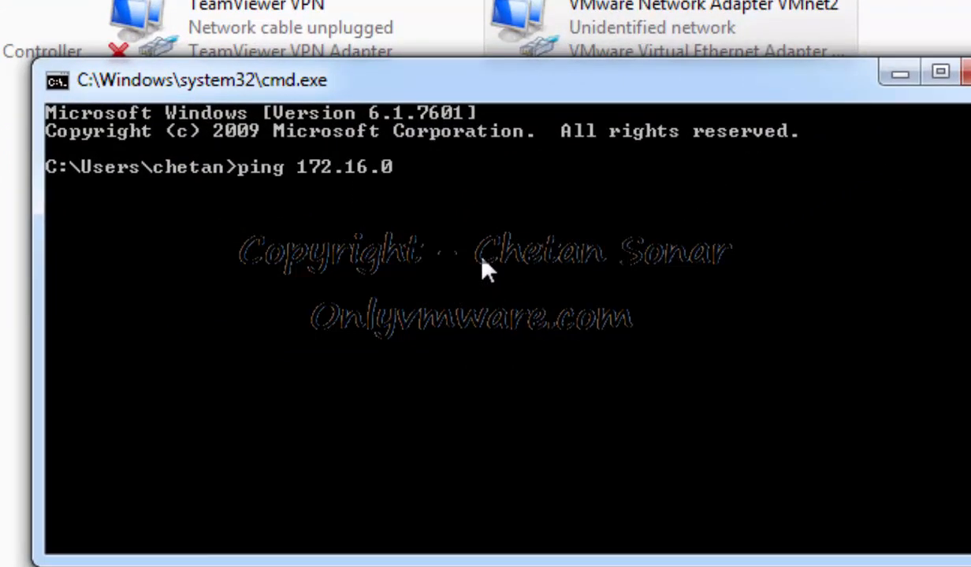
type(".1")
key("Return")
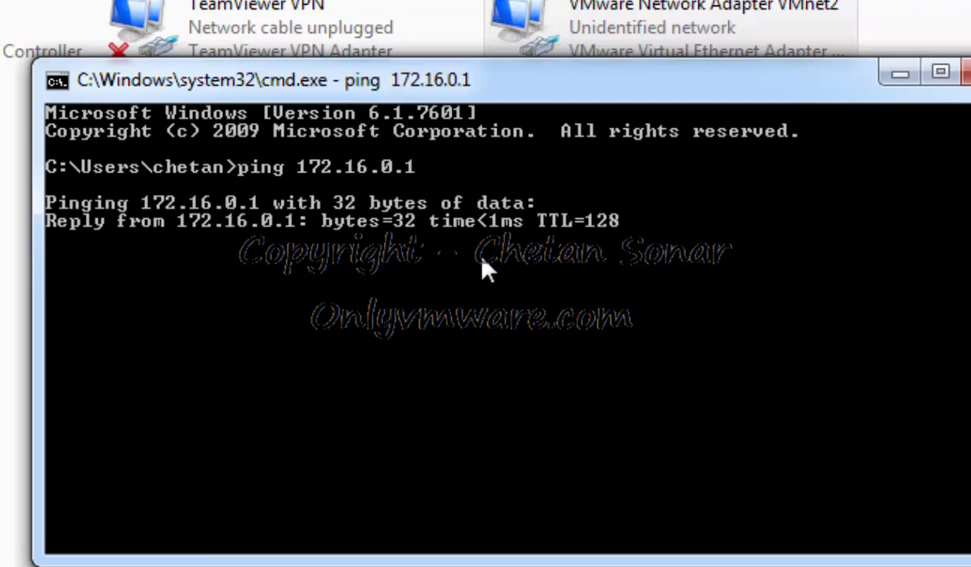
key("ctrl+c")
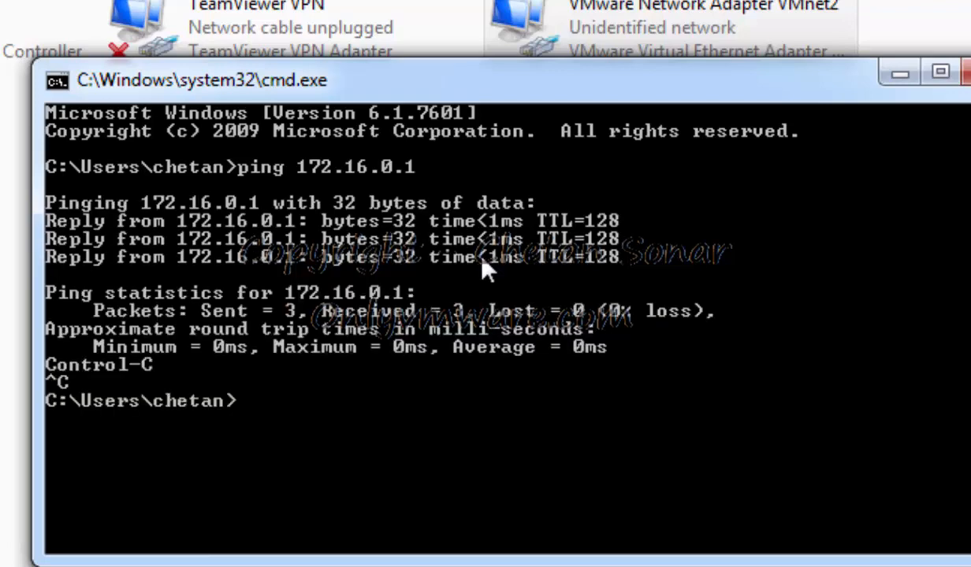
Ping 172.16.0.2 by editing the previous command, and stop the ping.
key("Up")
key("BackSpace")
type("2.16.0.")
key("Return")
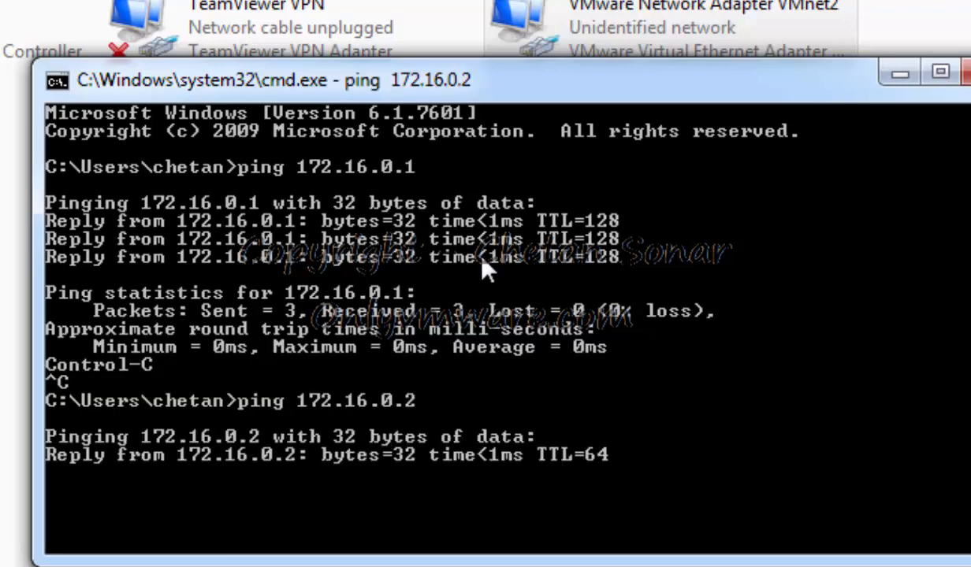
key("ctrl+c")
Ping 172.16.0.3 by editing the previous command, and stop the ping.
key("Up")
key("BackSpace")
type("3")
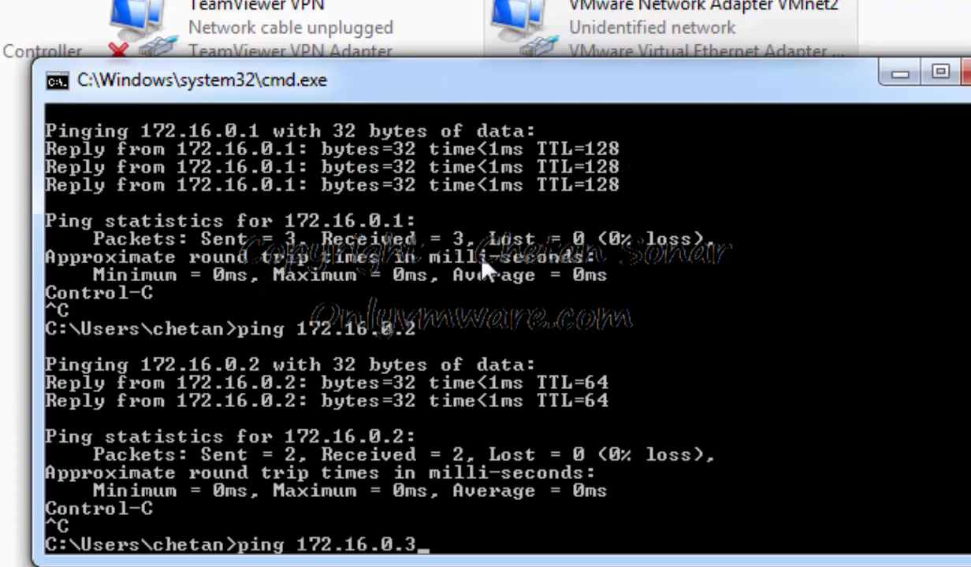
key("Return")
key("ctrl+c")
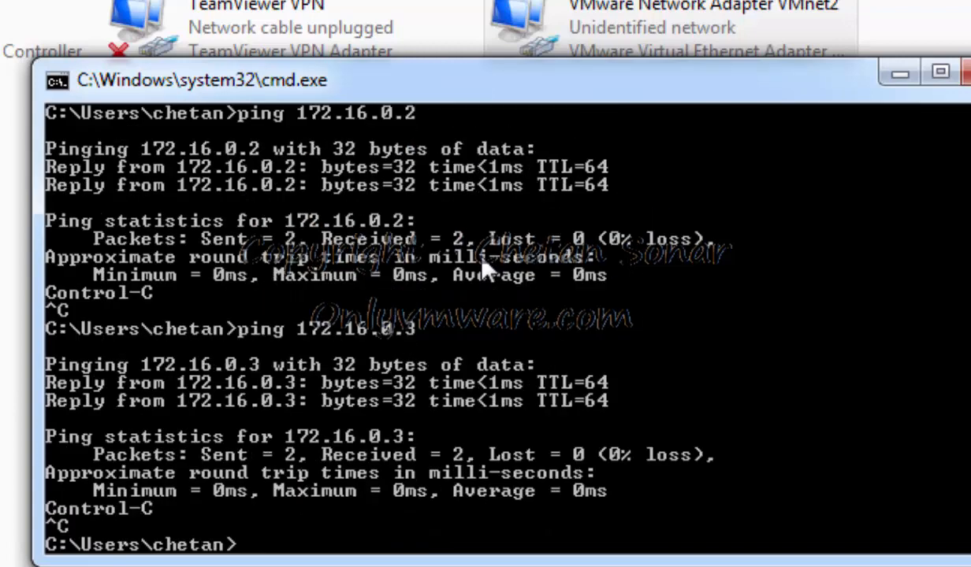
Ping 172.16.0.4 by editing the previous command, stop the ping, and minimize the command prompt.
key("Up")
key("BackSpace")
type("4")
key("Return")
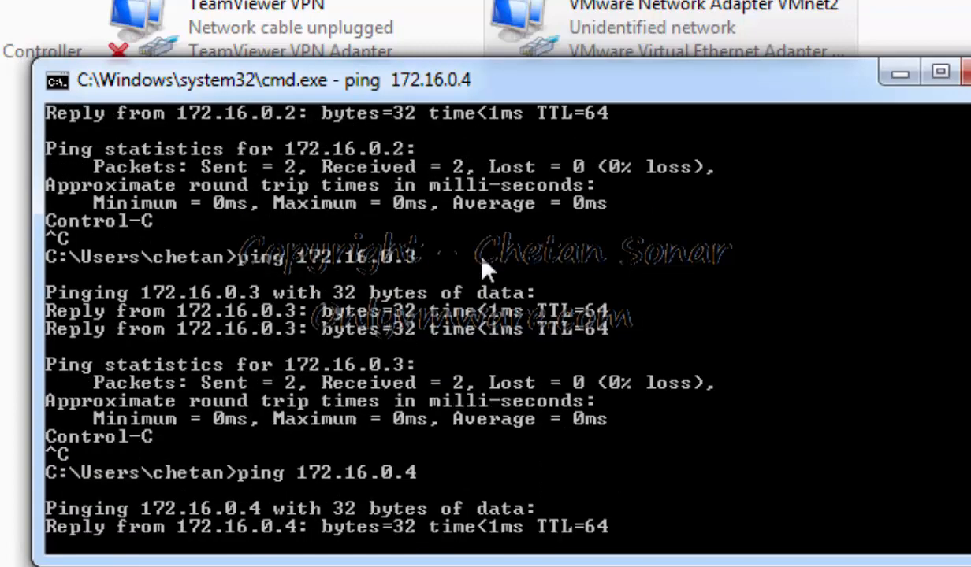
key("ctrl+c")
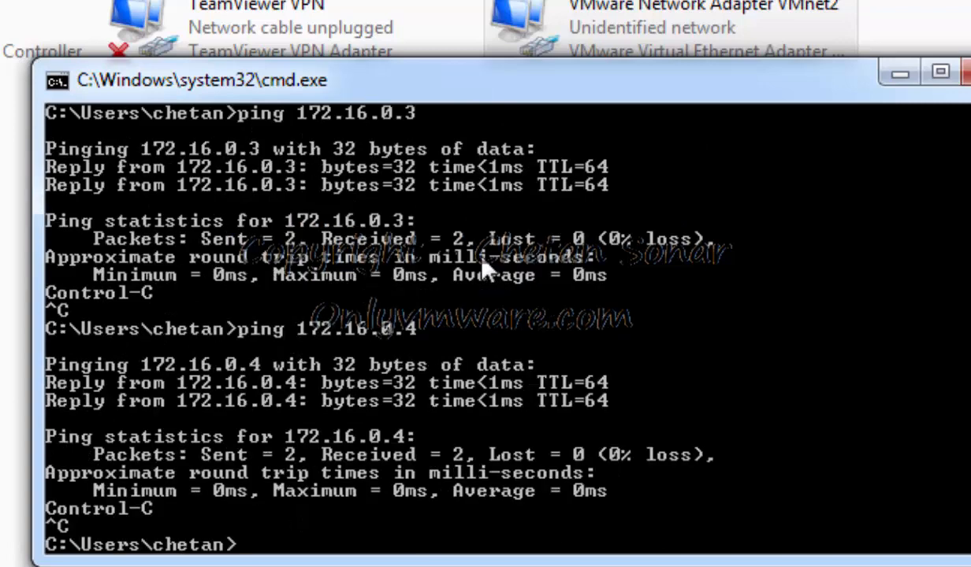
left_click(898, 74)
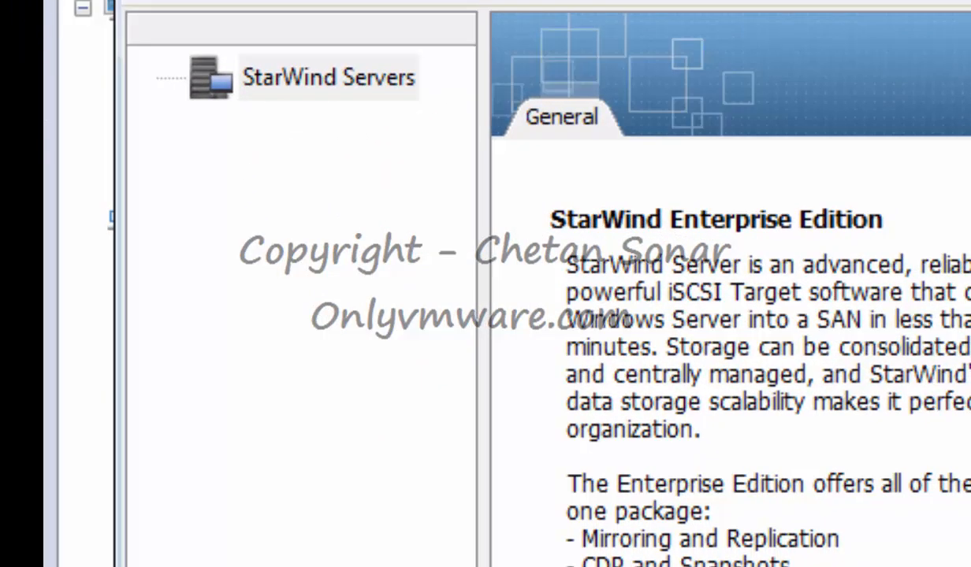
In the StarWind management console, add a new host with the address 172.16.0.5 under StarWind Servers.
right_click(296, 88)
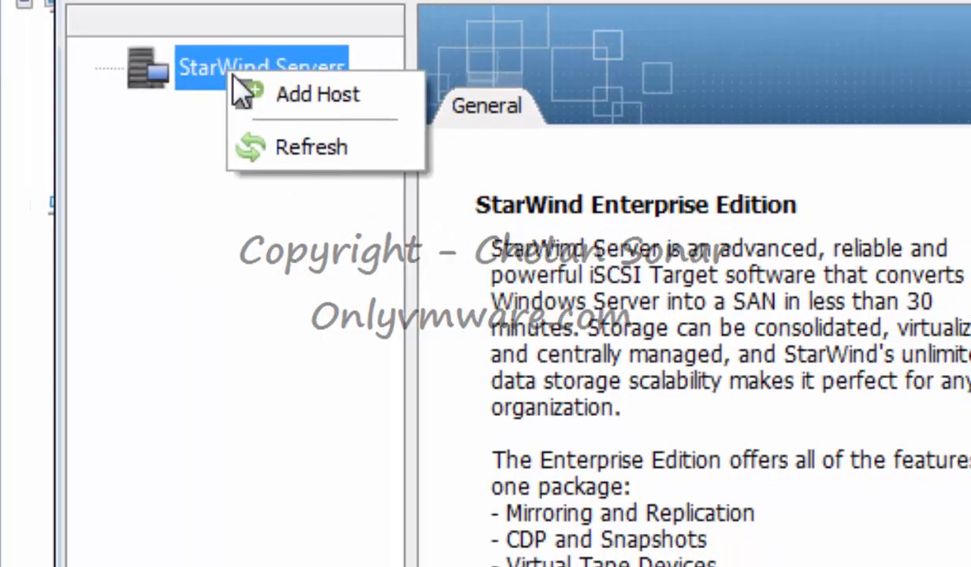
left_click(242, 93)
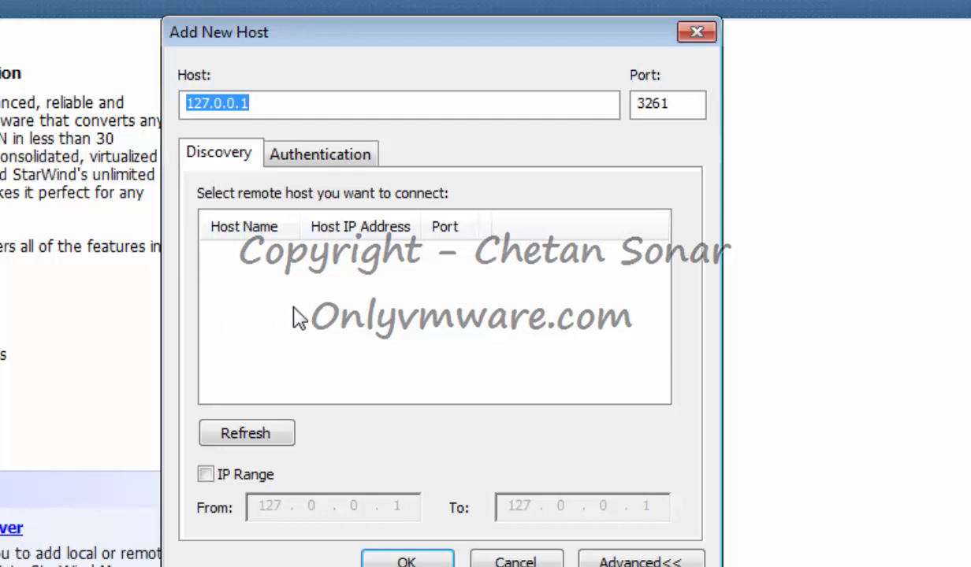
type("17")
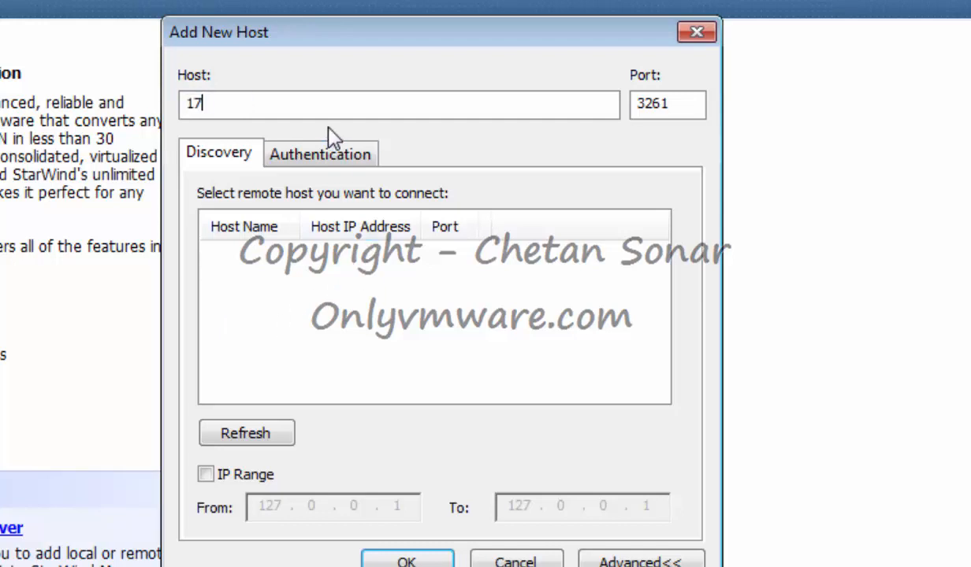
type("2.16.0.5")
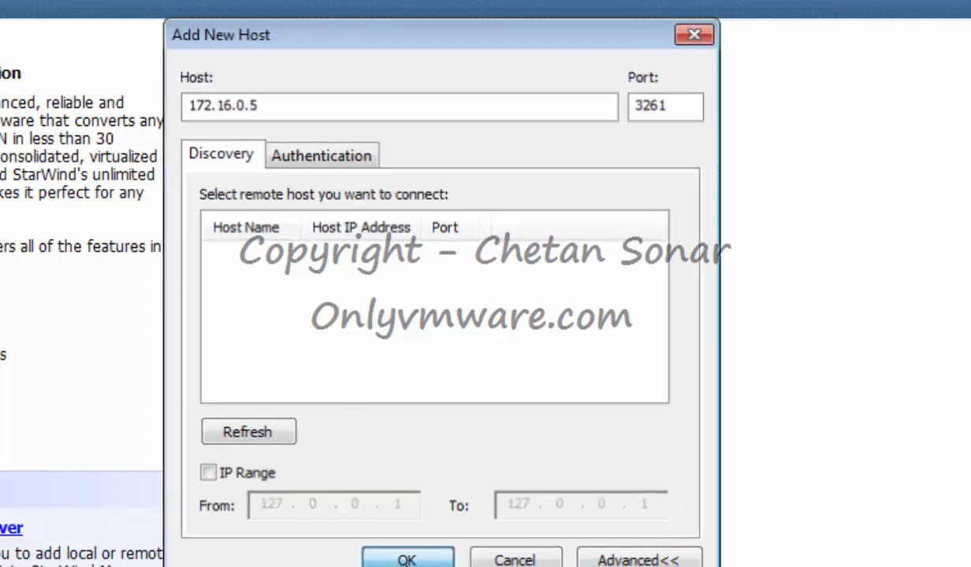
left_click(407, 562)
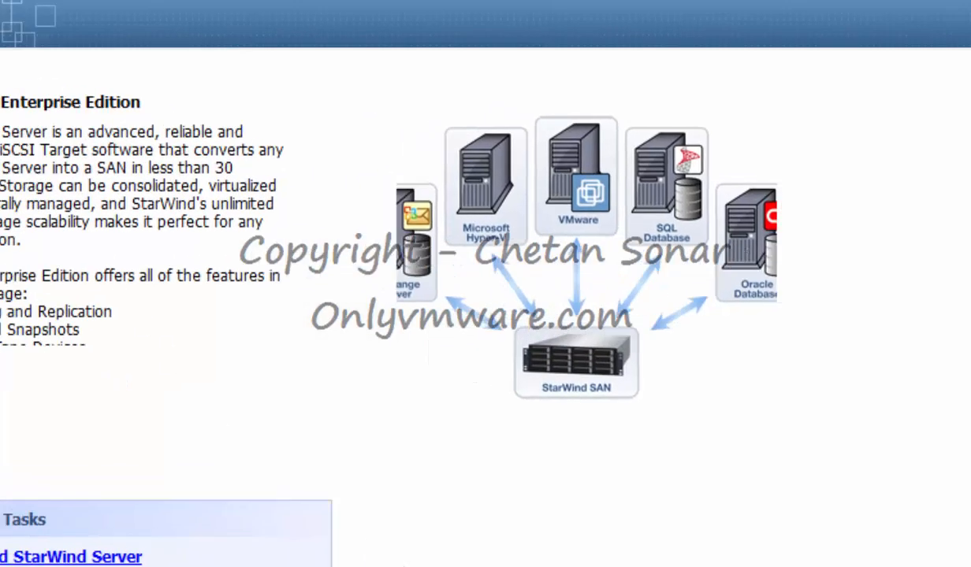
Start a connection to the newly added 172.16.0.5 host under StarWind Servers.
left_click(30, 104)
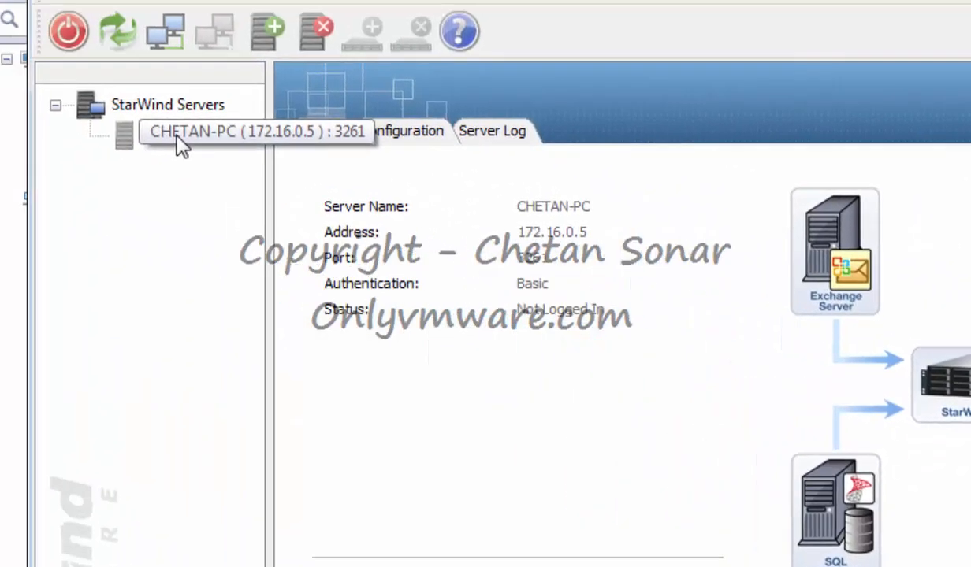
left_click(179, 142)
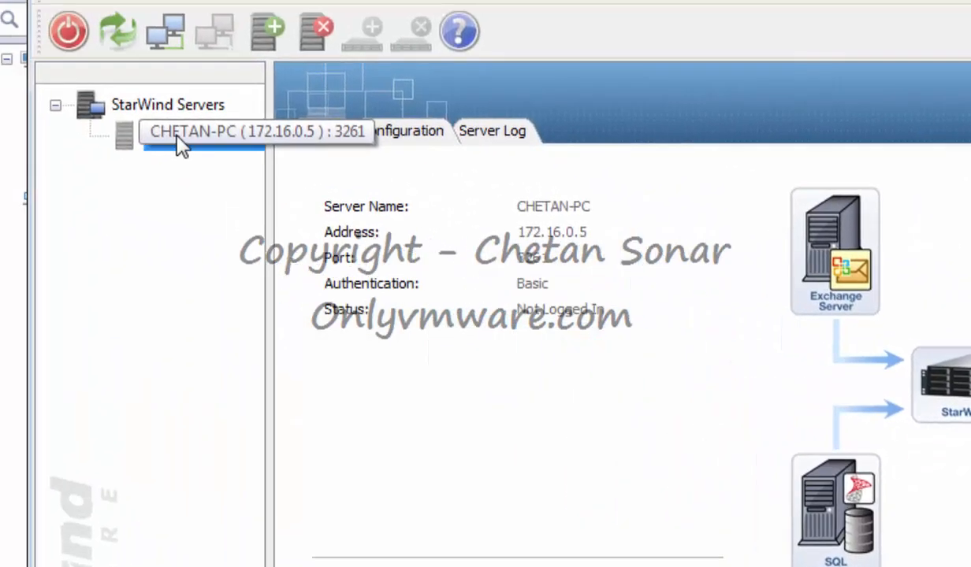
right_click(189, 144)
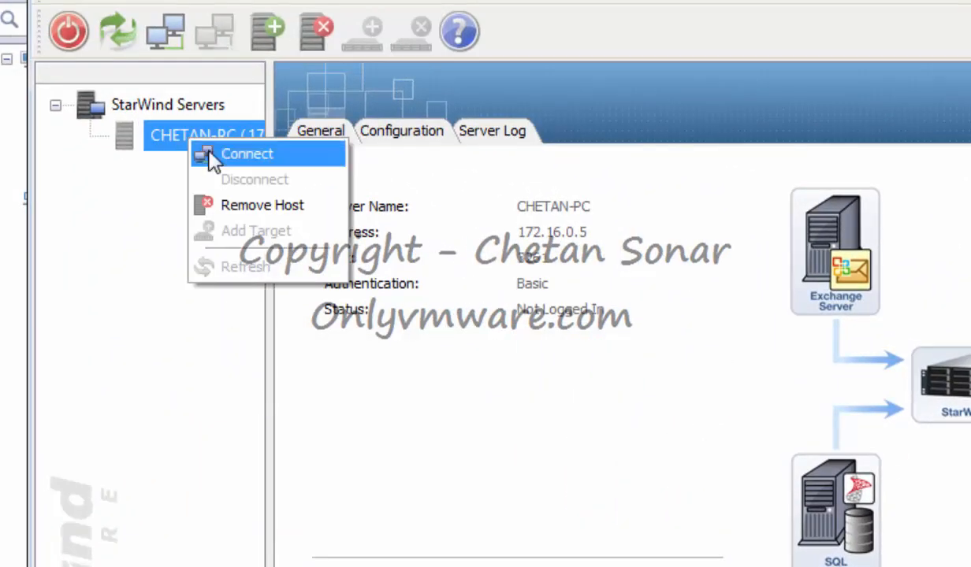
left_click(241, 155)
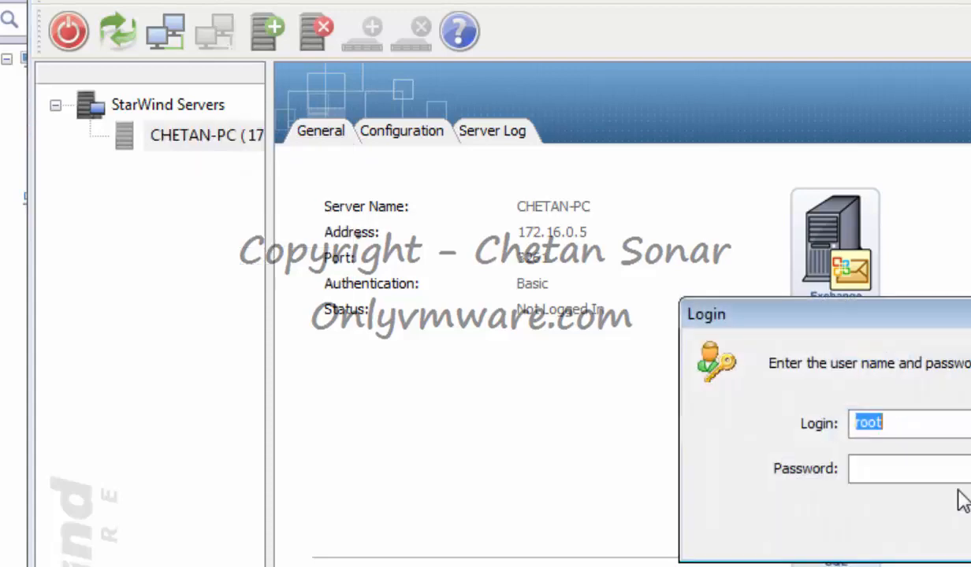
Log in to the StarWind server as root with the account password.
left_click(938, 471)
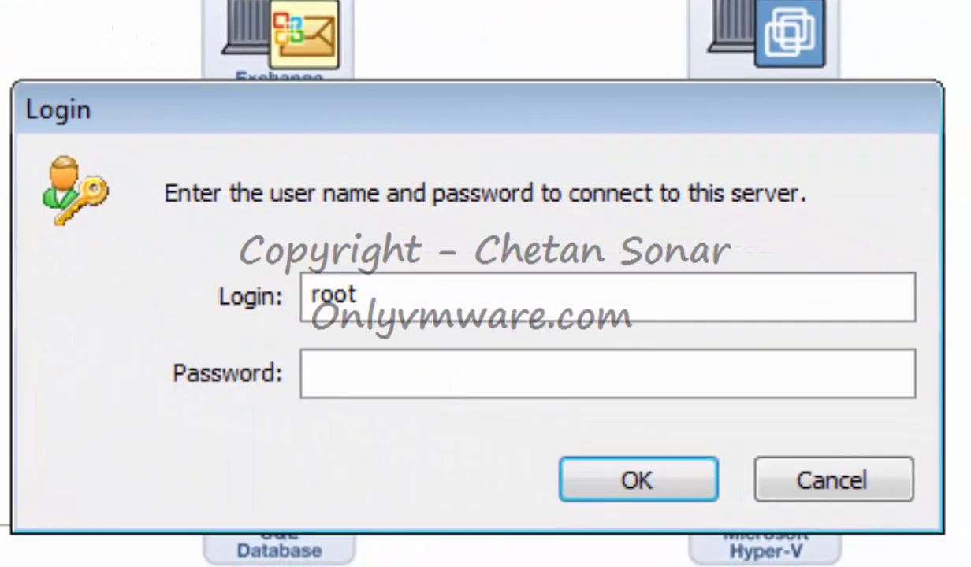
type("••••")
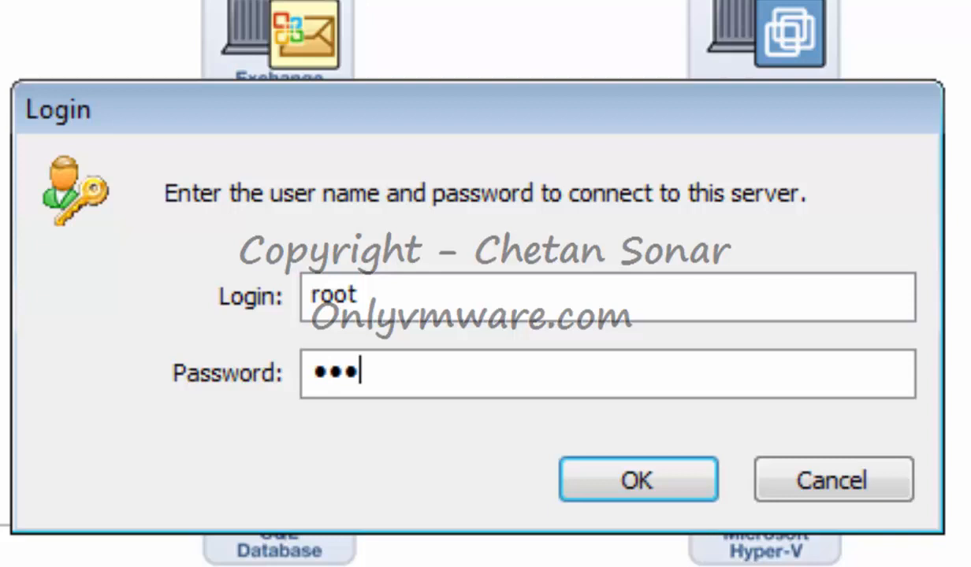
key("BackSpace")
key("BackSpace")
key("BackSpace")
key("BackSpace")
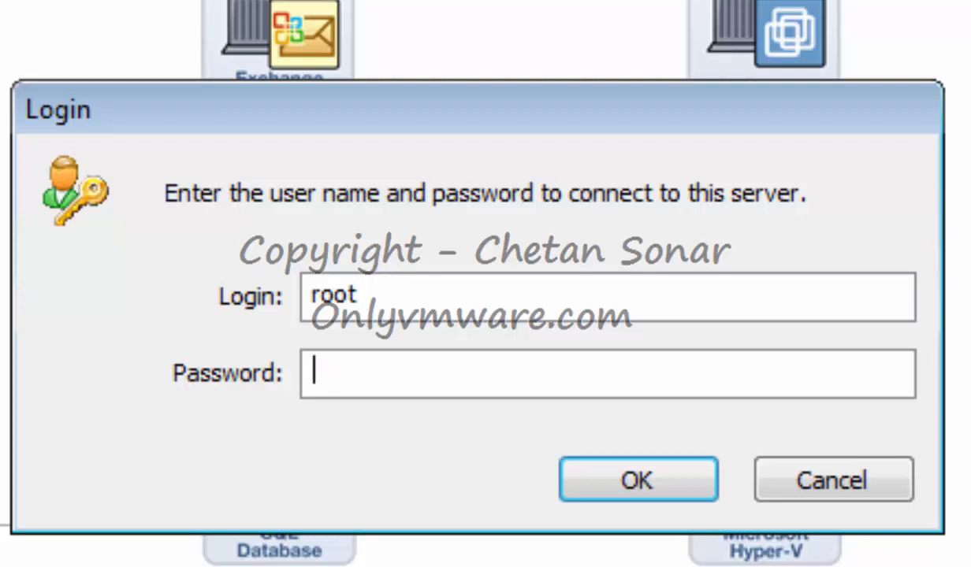
type("••••••••")
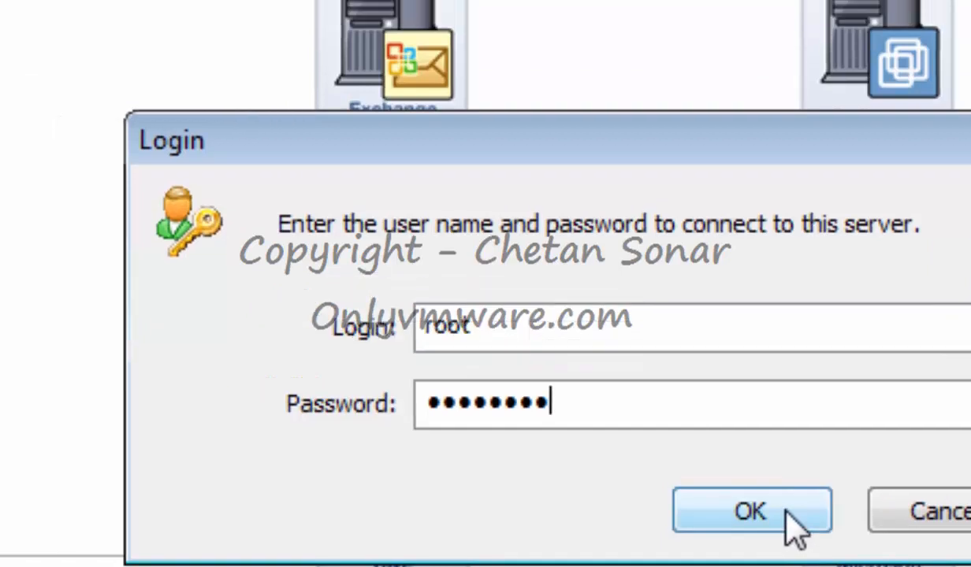
left_click(787, 509)
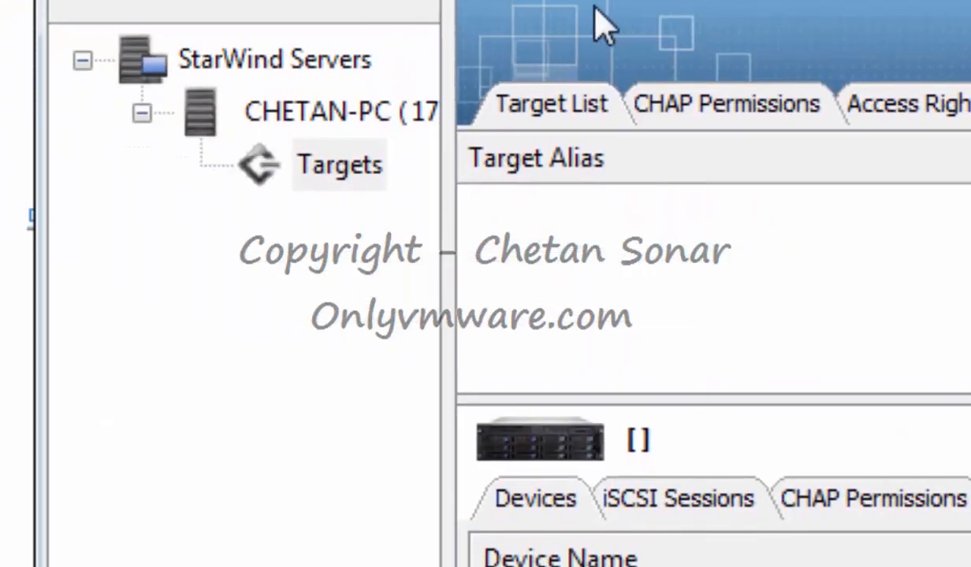
Add a new target on the 172.16.0.5 StarWind server with the alias Shared_storage1.
left_click_drag(451, 277, 819, 277)
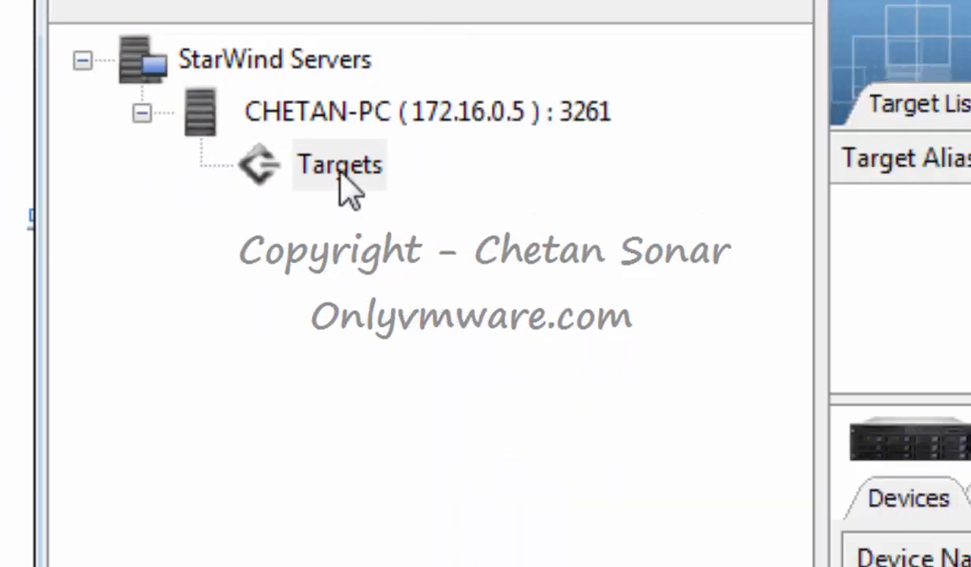
right_click(347, 193)
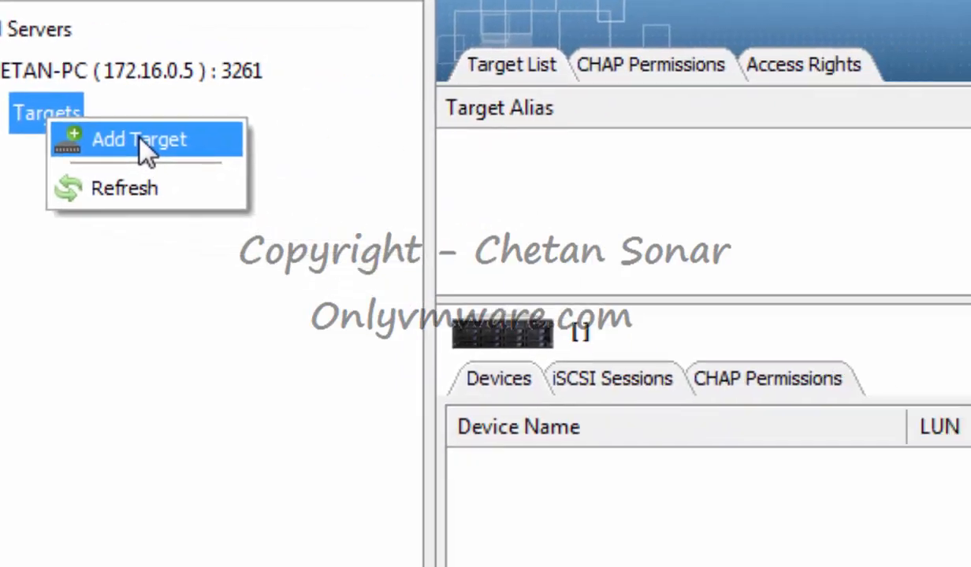
left_click(142, 141)
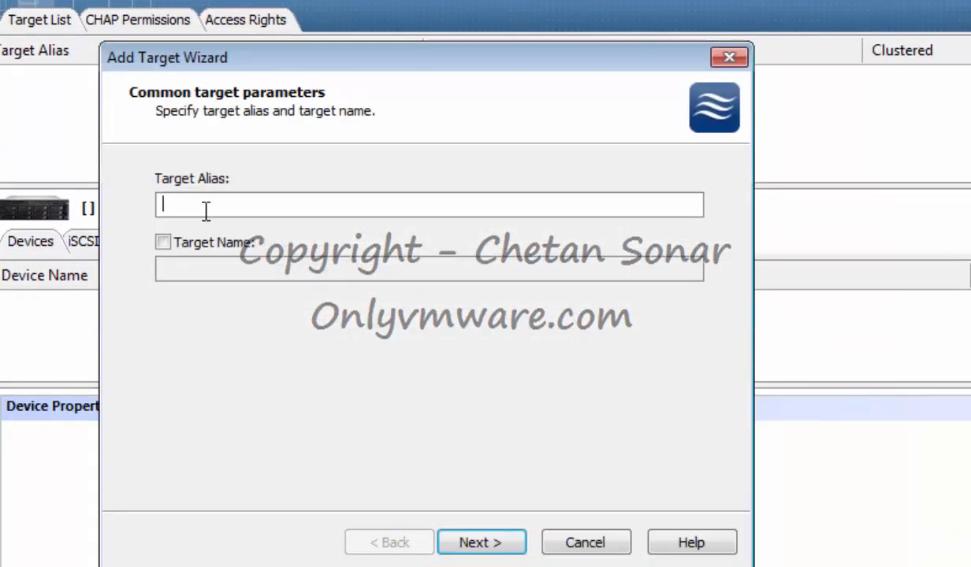
type("S")
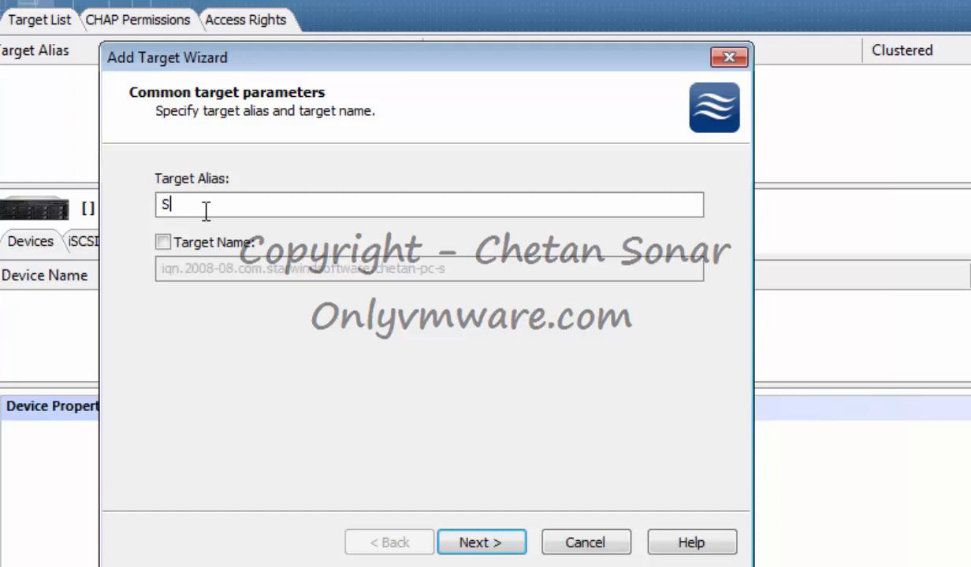
type("hared_ sto")
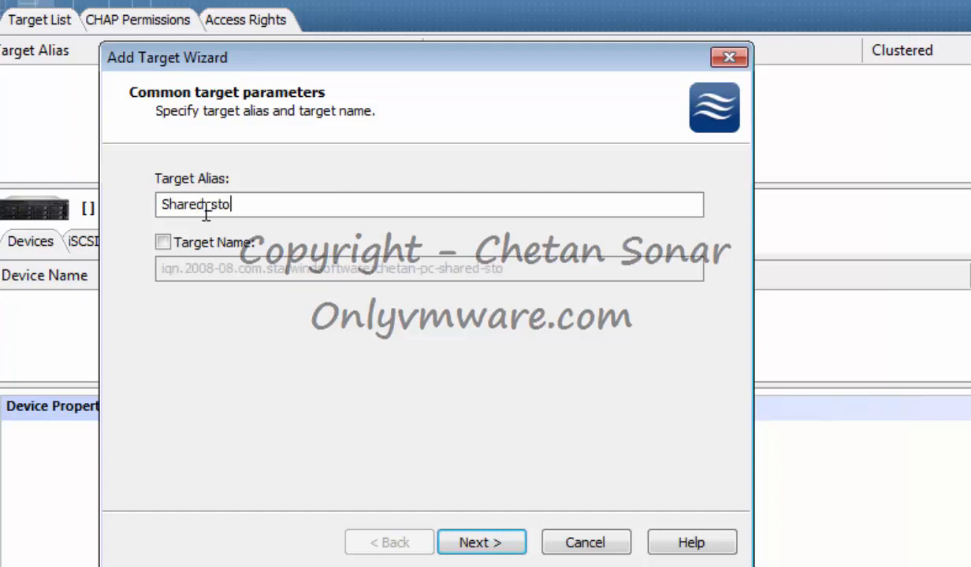
type("rage1")
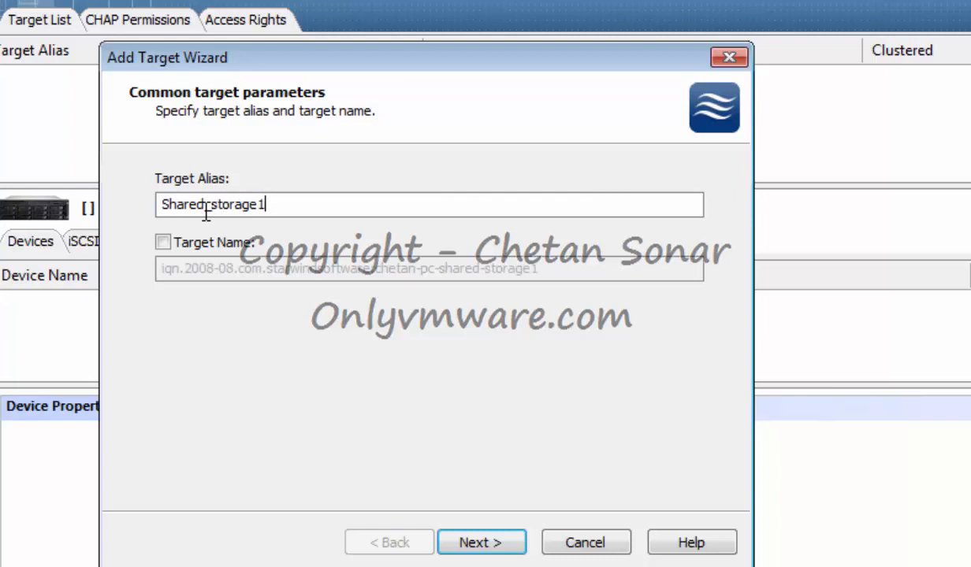
left_click(489, 547)
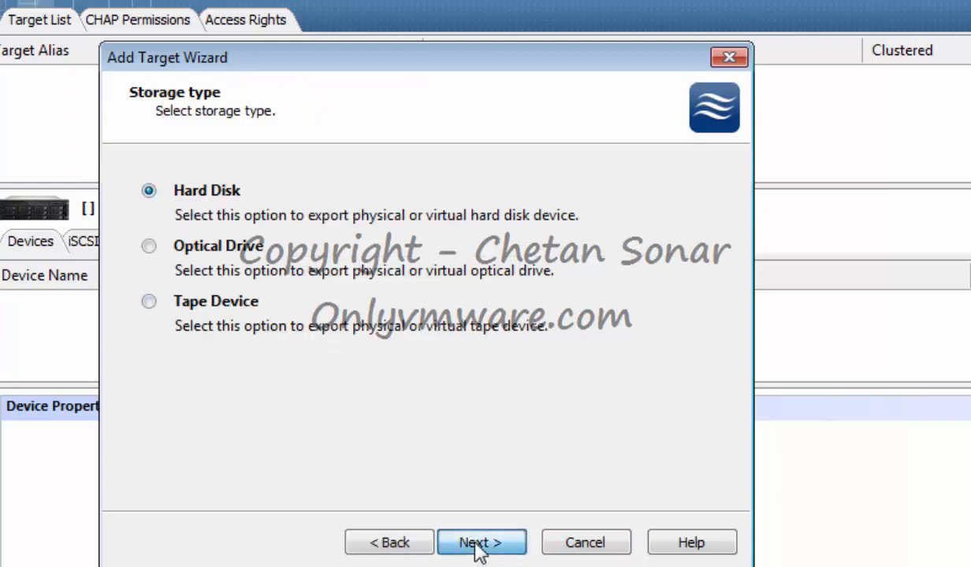
Configure the target as a hard disk using a basic virtual image file device backed by a new virtual disk.
left_click(479, 544)
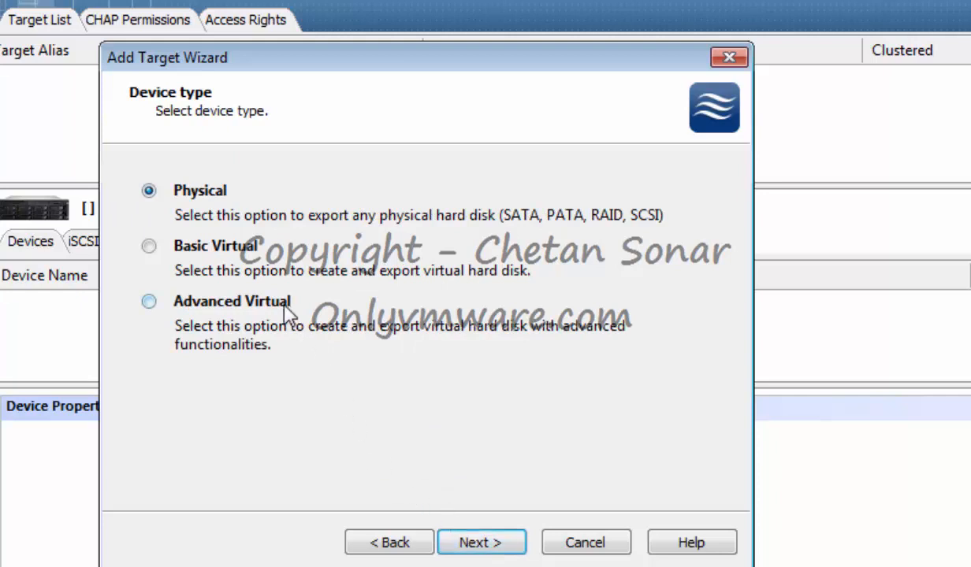
left_click(181, 241)
left_click(486, 543)
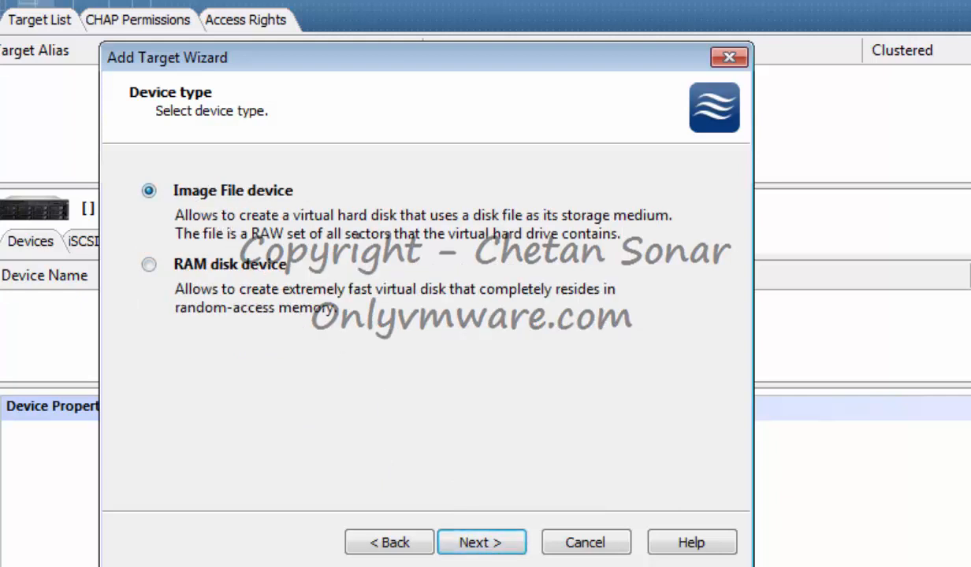
left_click(475, 546)
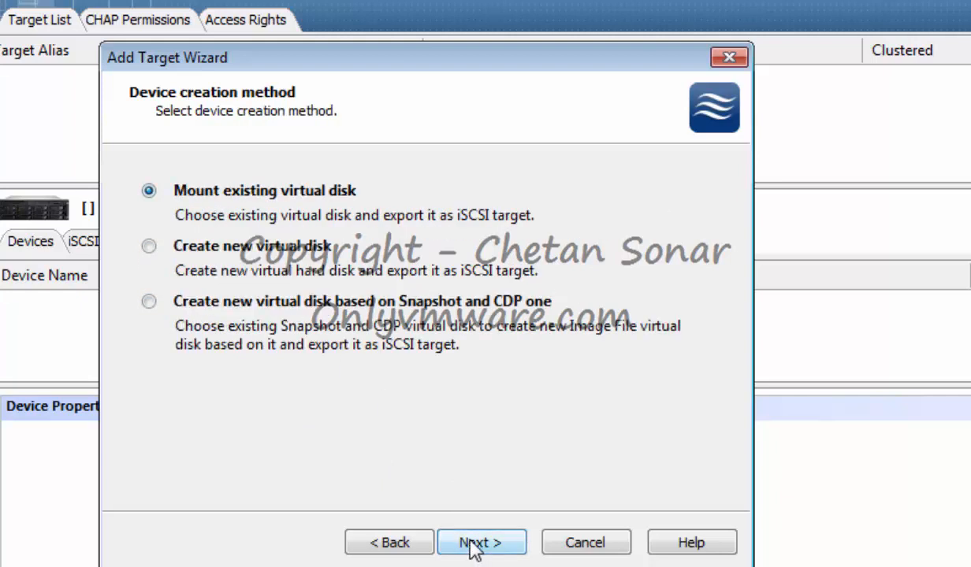
left_click(162, 246)
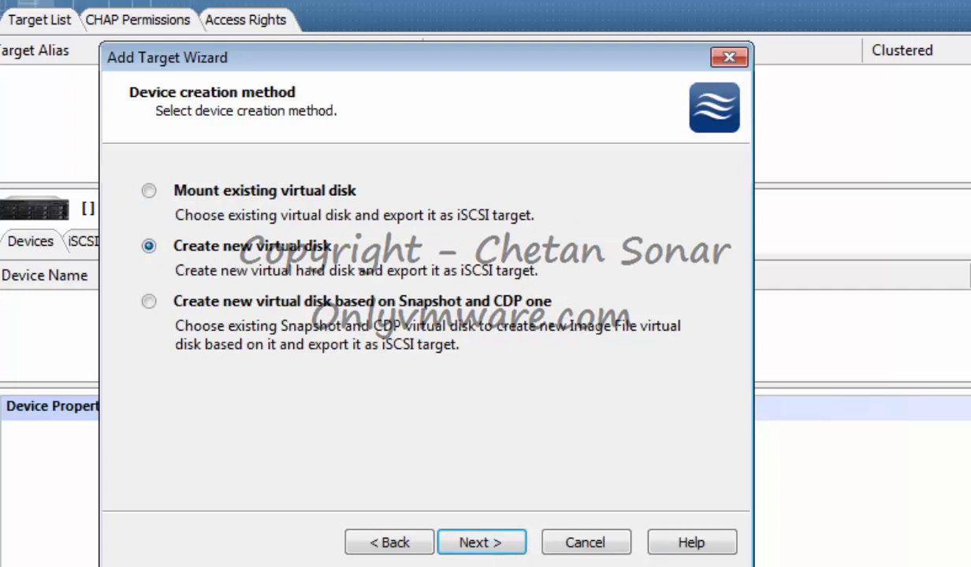
left_click(482, 548)
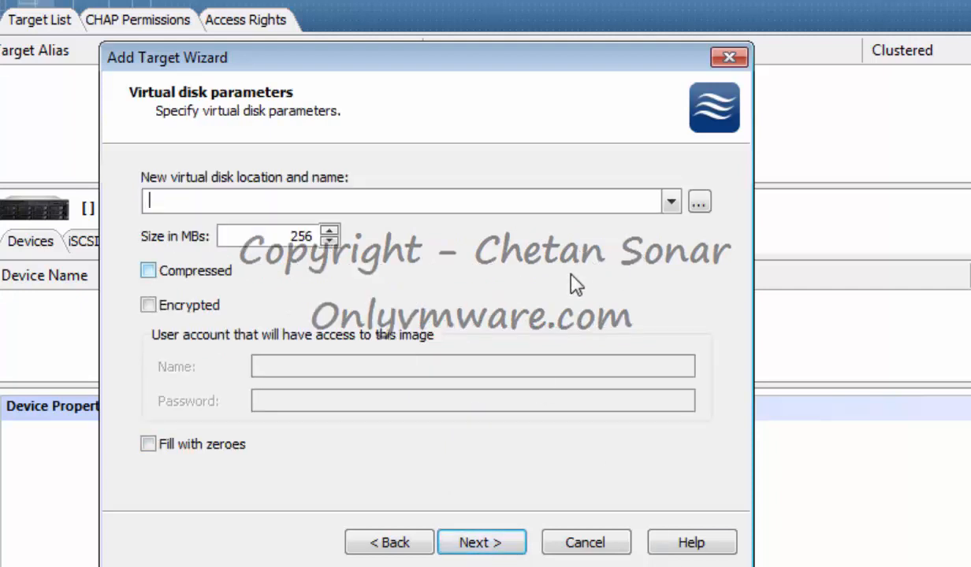
Calculate 100*1024 in Calculator and set the new virtual disk's size to 102400 MB.
double_click(277, 236)
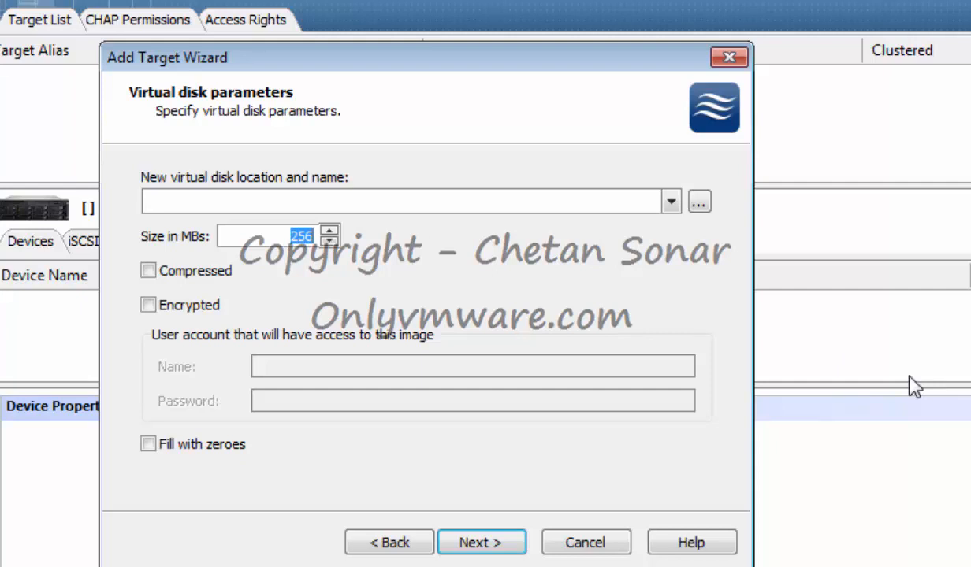
key("XF86Calculator")
type("10")
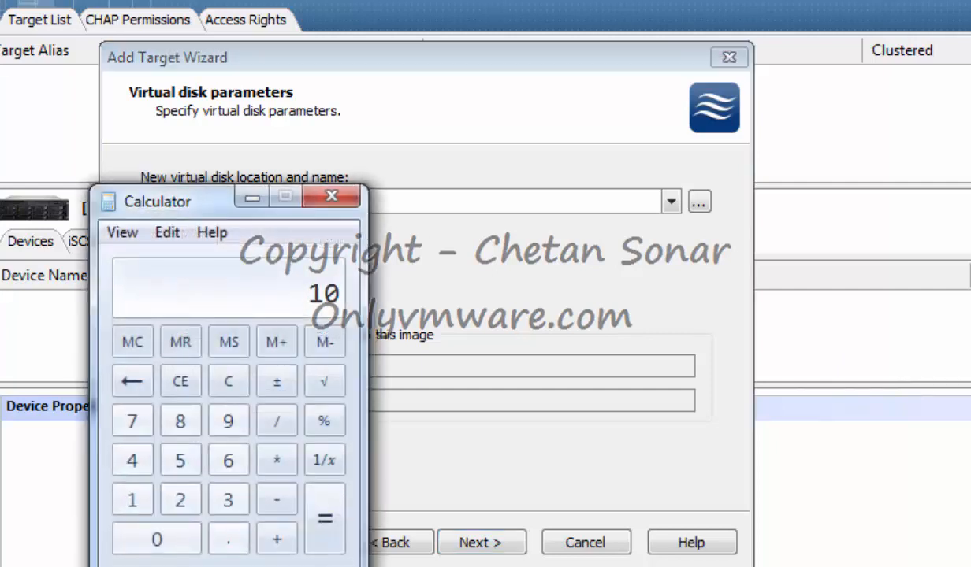
type("0*1024")
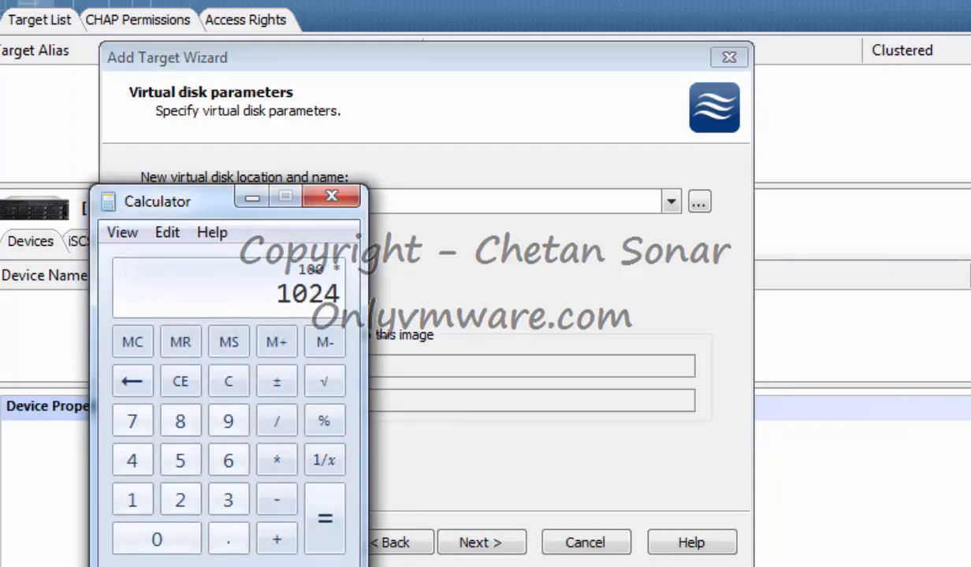
key("Return")
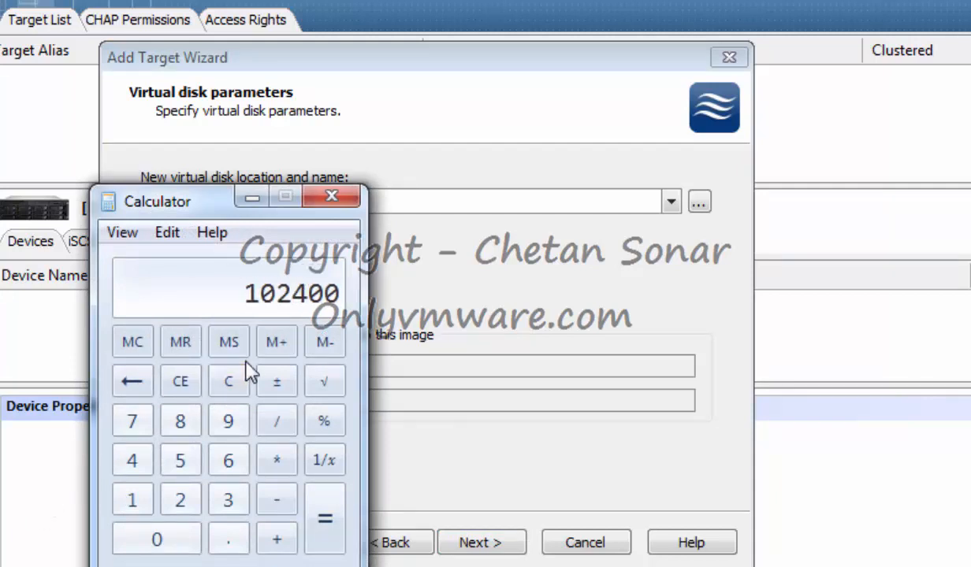
left_click(332, 197)
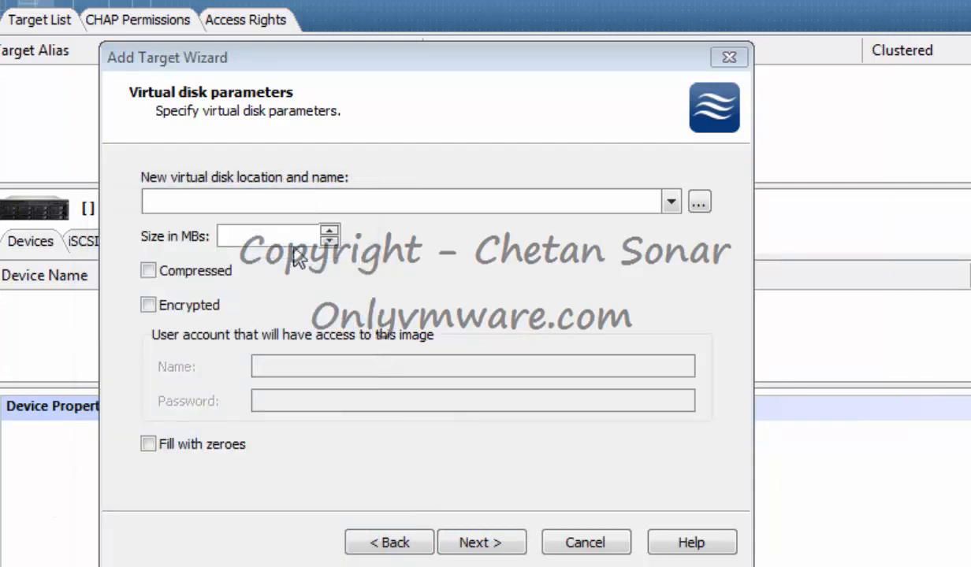
left_click(291, 236)
type("102400")
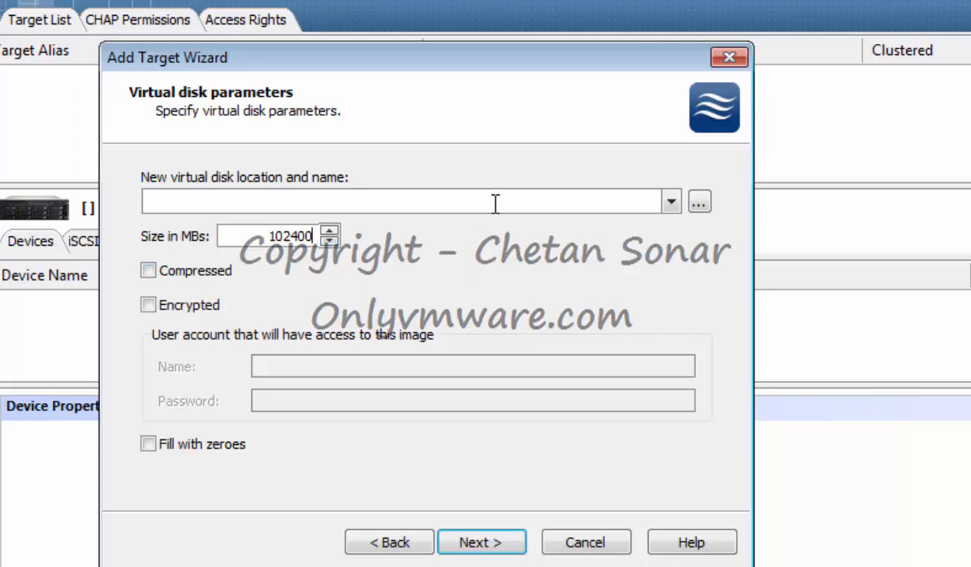
Set the new virtual disk's location to the Storage folder on drive E with the file name shared_storage1.
left_click(698, 203)
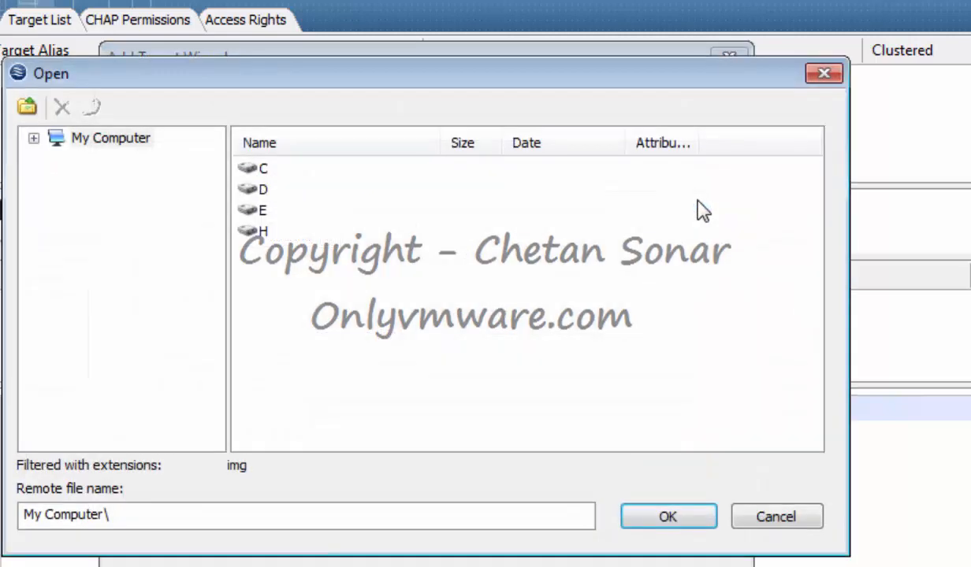
double_click(253, 210)
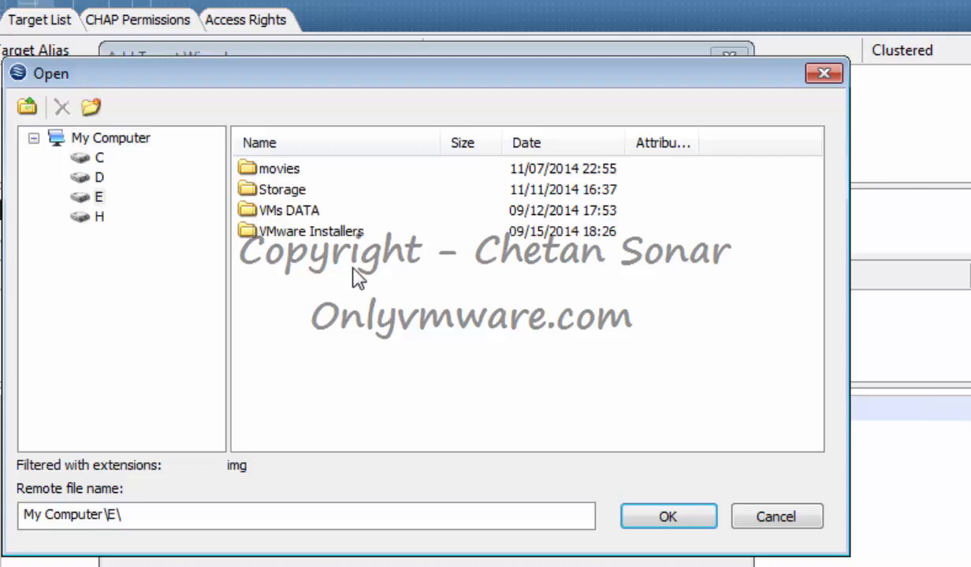
left_click(278, 183)
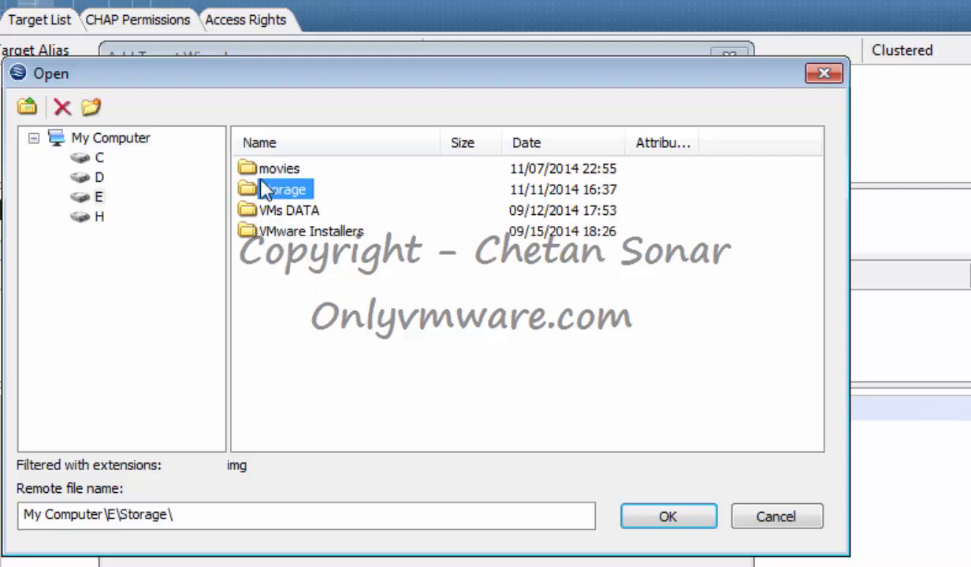
double_click(274, 194)
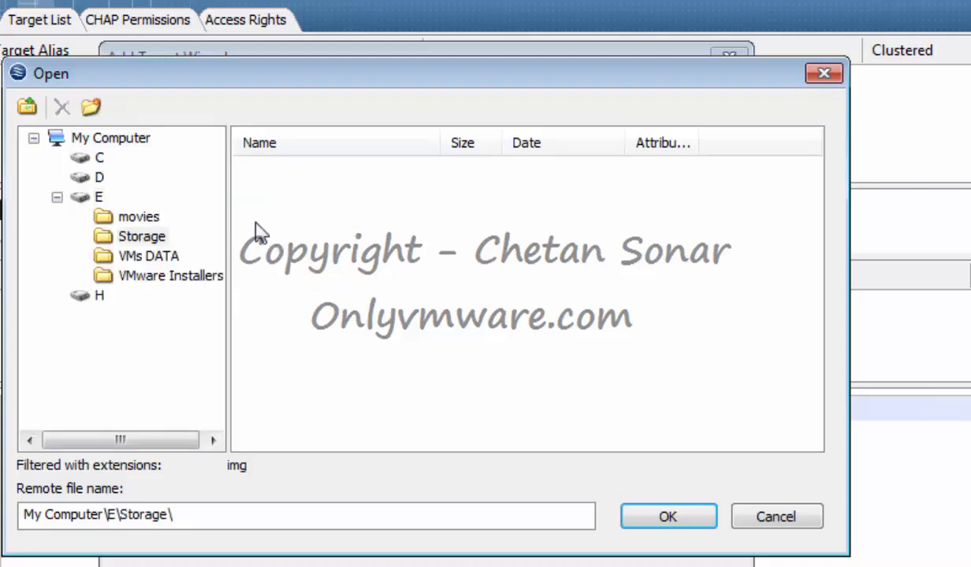
left_click(217, 520)
type("shared\\storage1")
left_click(670, 519)
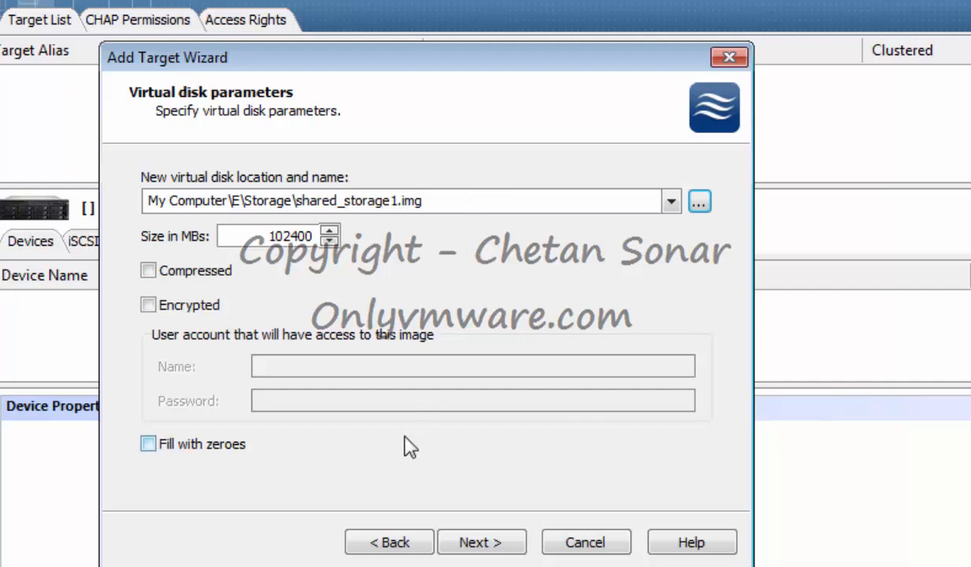
Allow multiple concurrent iSCSI connections (clustering) for the disk, finish creating the target, and select Shared_storage1.
left_click(490, 544)
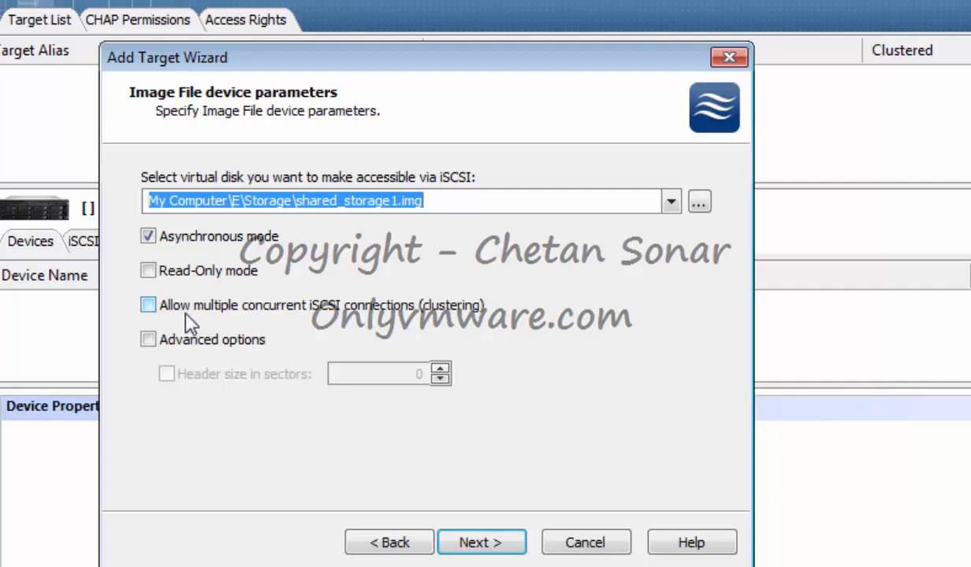
left_click(149, 305)
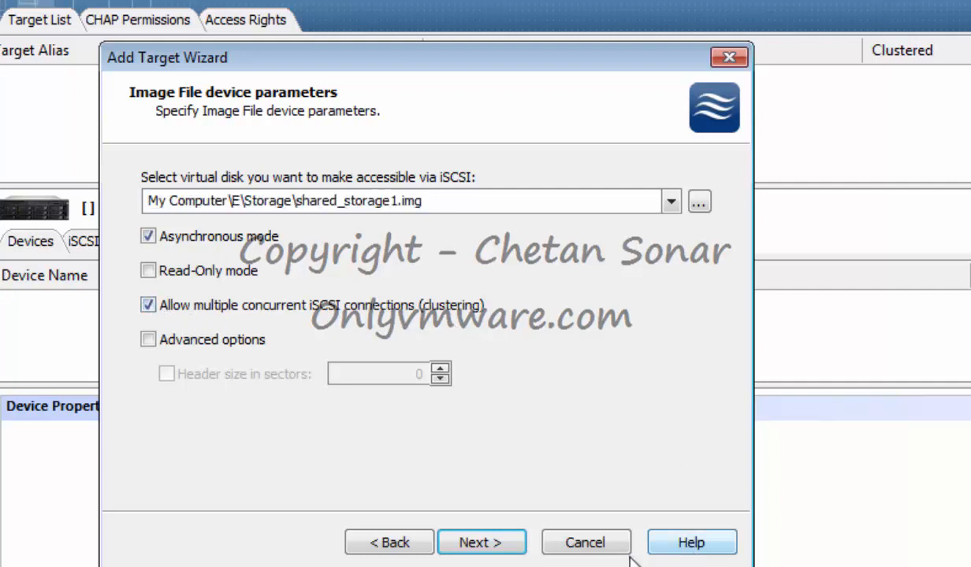
left_click(509, 545)
left_click(508, 545)
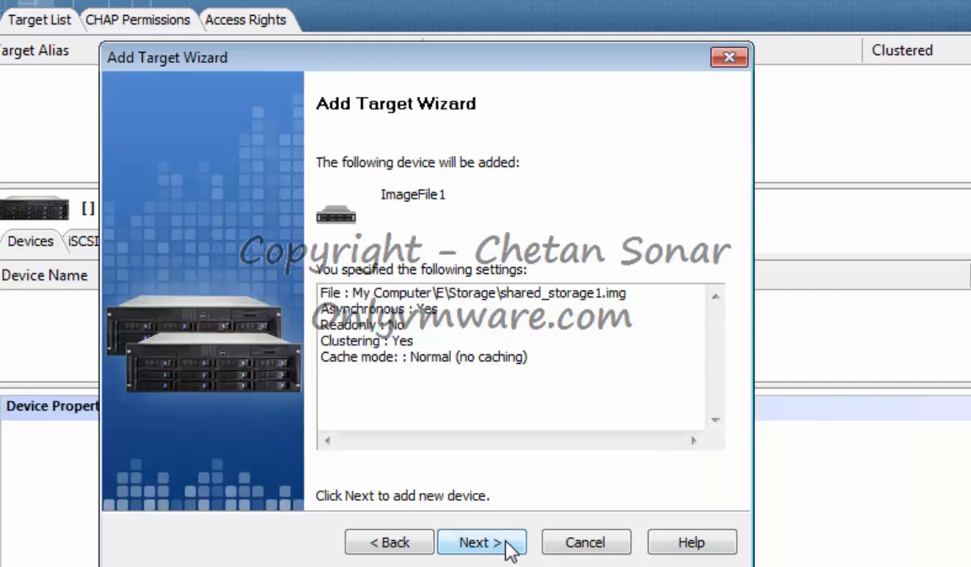
left_click(507, 547)
left_click(507, 547)
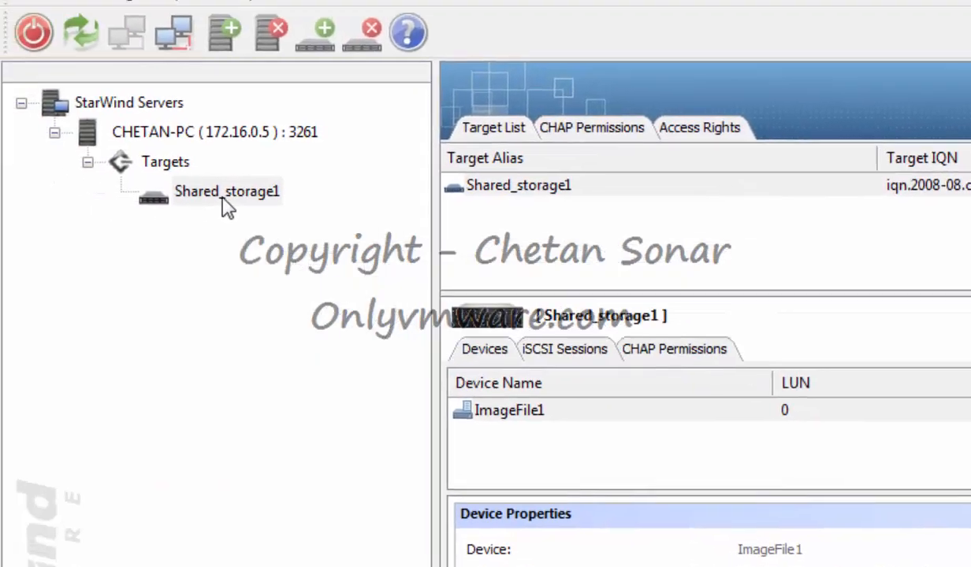
left_click(271, 205)
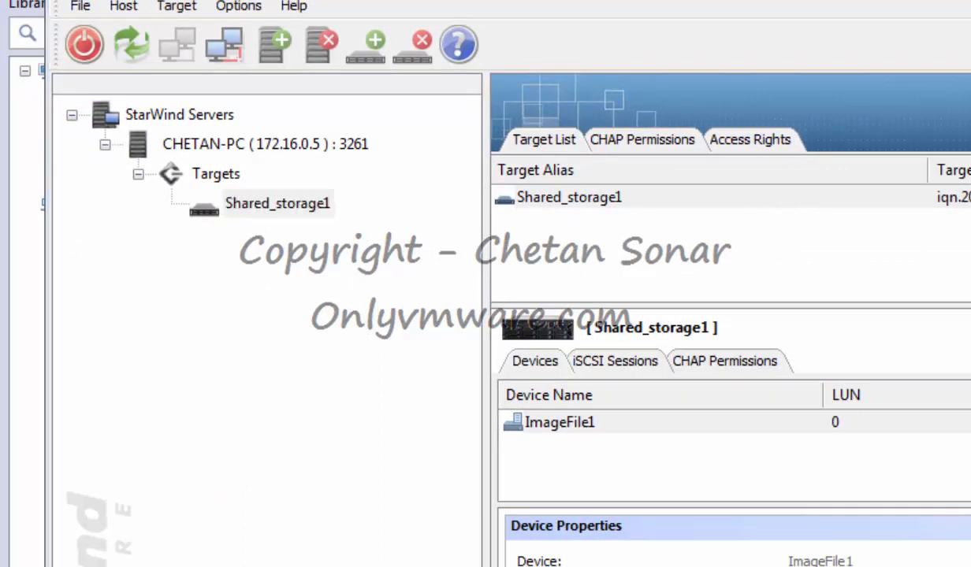
Switch to the vSphere Client in the ADDC virtual machine and open the vSwitch0 properties in esxi1.onlyvmware.local's networking configuration.
key("alt+Tab")
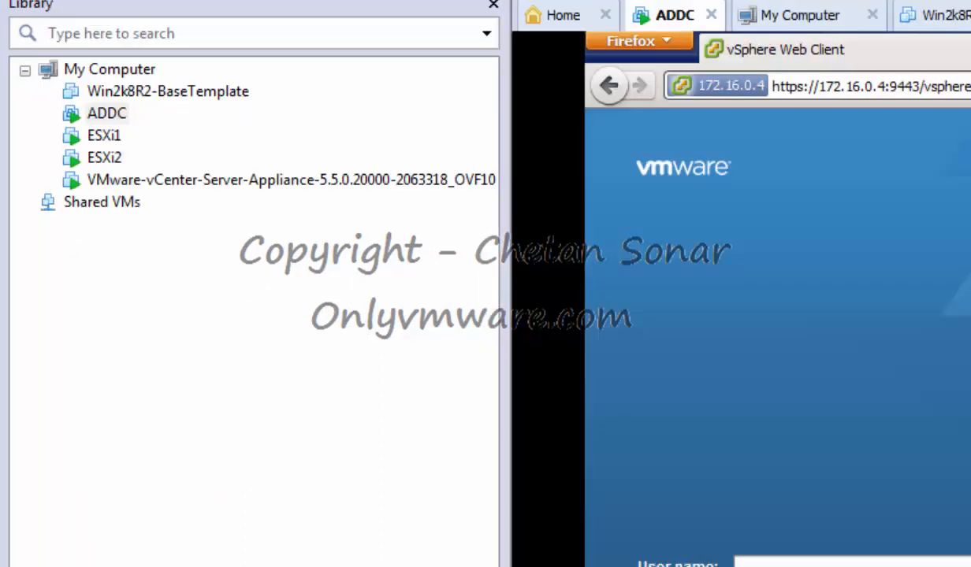
left_click(106, 116)
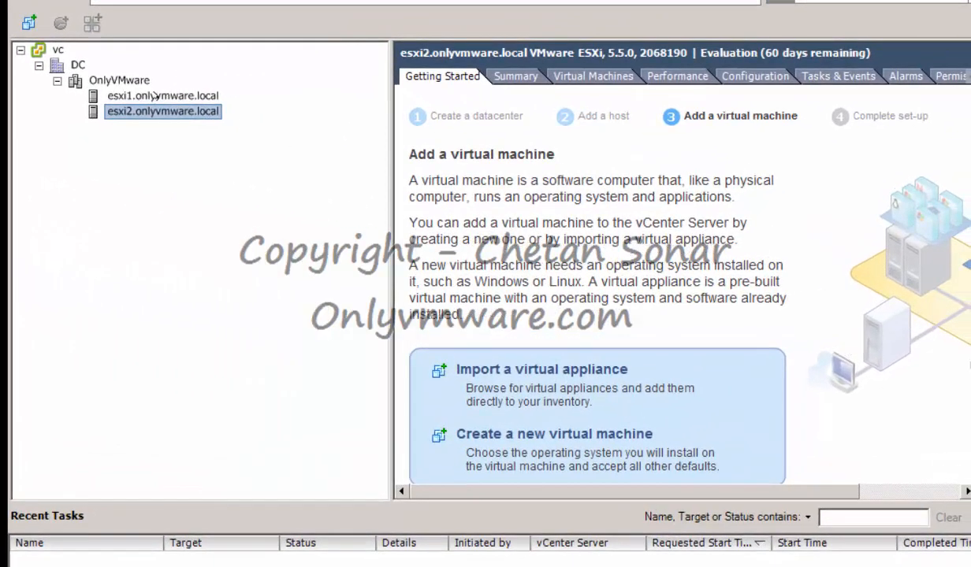
left_click(156, 95)
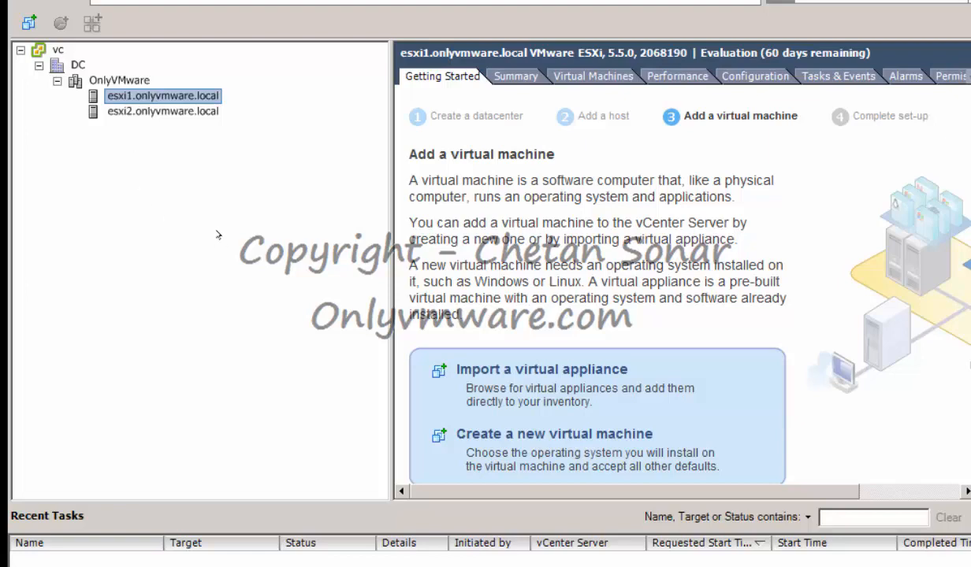
left_click(745, 77)
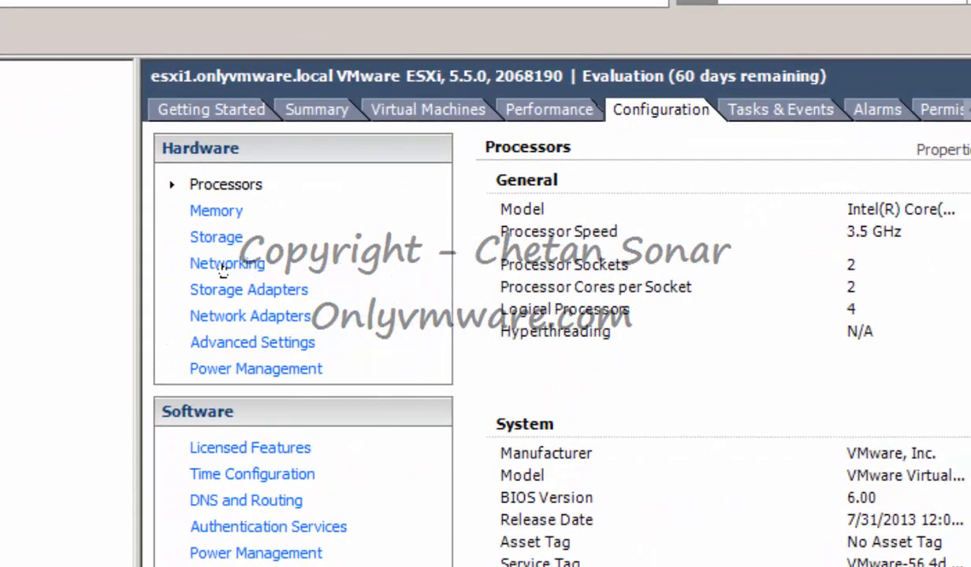
left_click(223, 266)
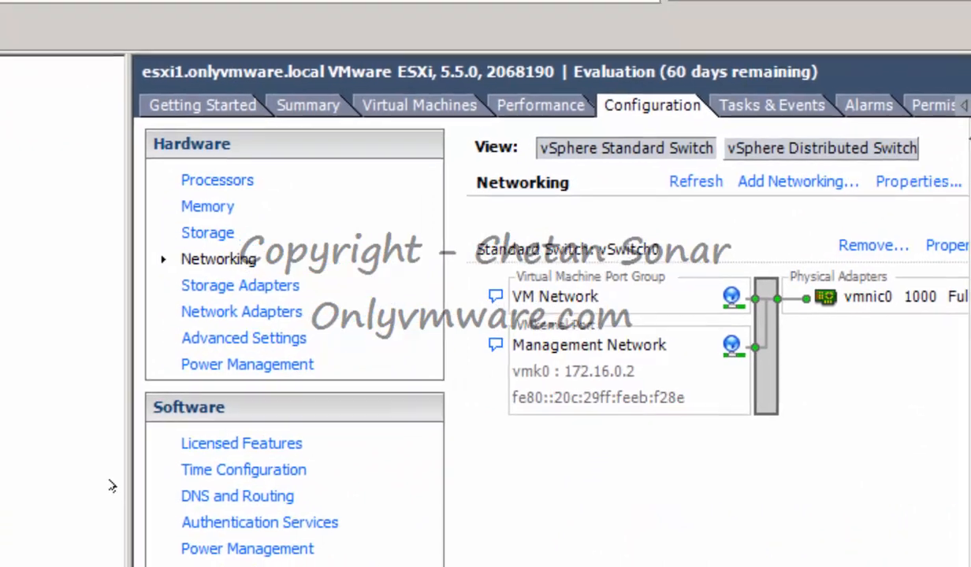
left_click_drag(95, 558, 0, 558)
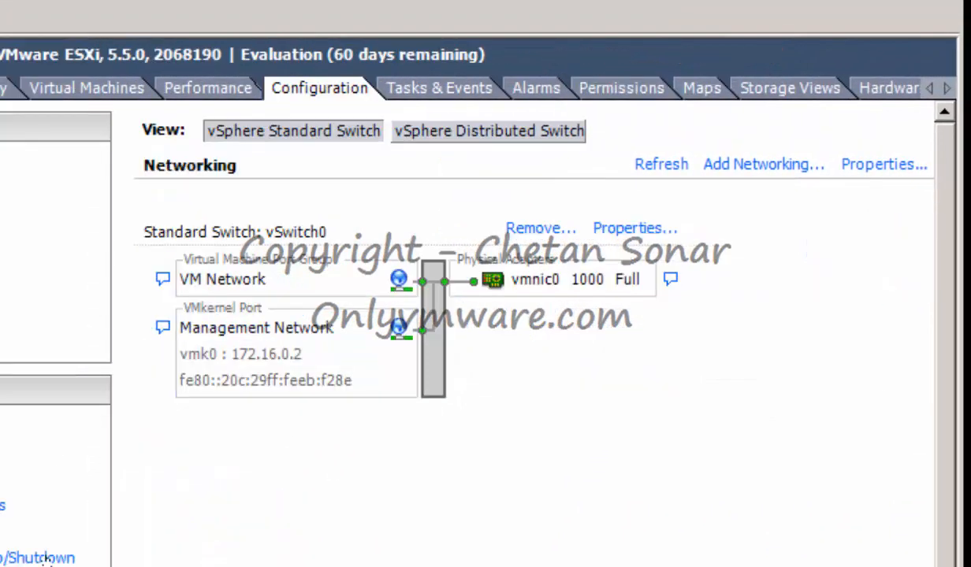
left_click(634, 230)
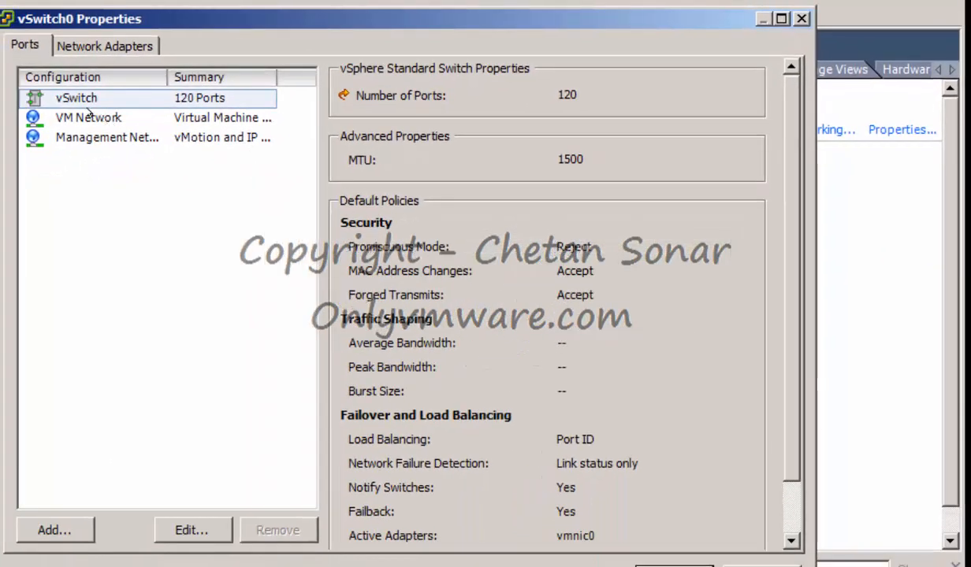
Enable vMotion on the Management Network port of vSwitch0 on esxi1.onlyvmware.local and close the switch properties.
left_click(89, 115)
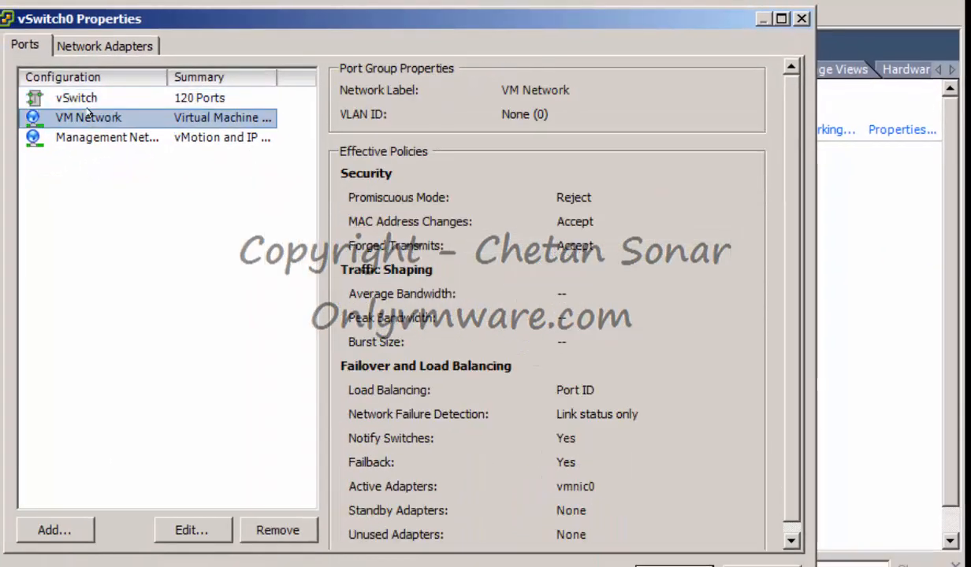
left_click(82, 136)
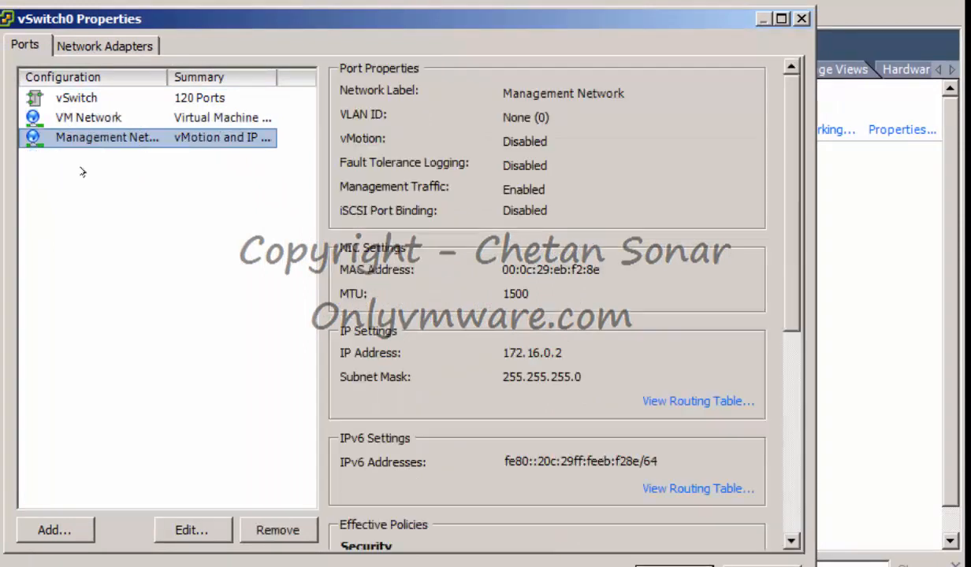
left_click(191, 526)
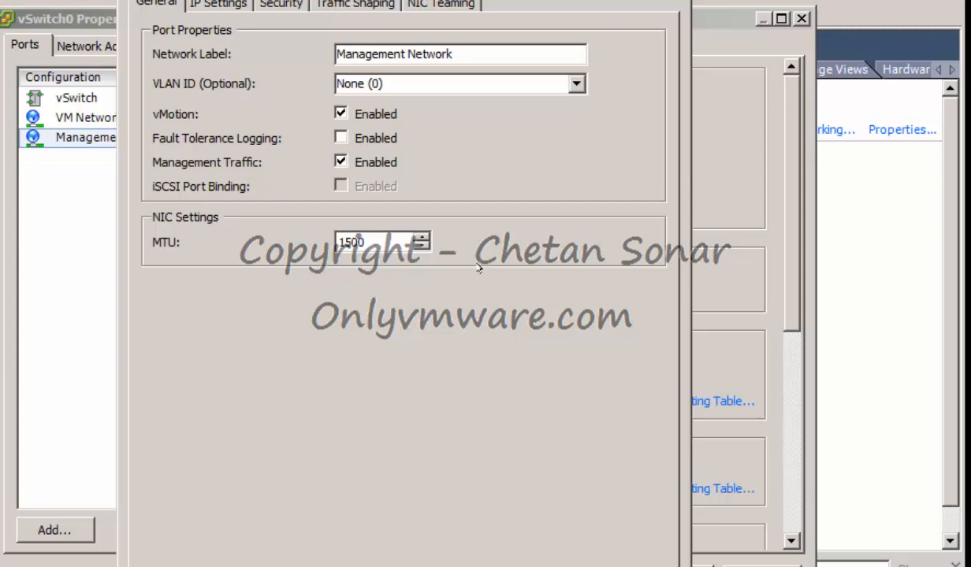
key("Return")
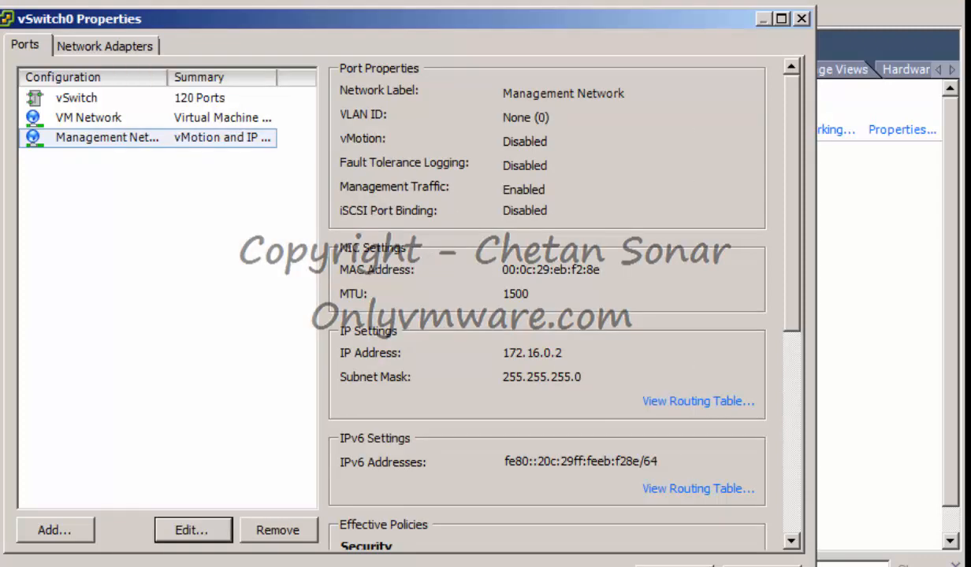
left_click(674, 566)
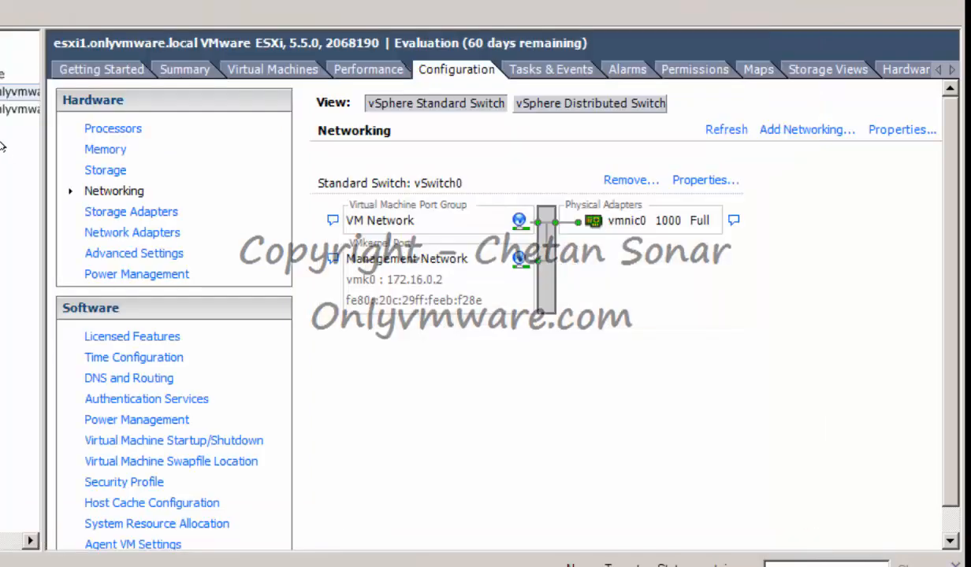
Enable vMotion on the Management Network port of vSwitch0 on esxi2.onlyvmware.local and close the switch properties.
left_click(5, 108)
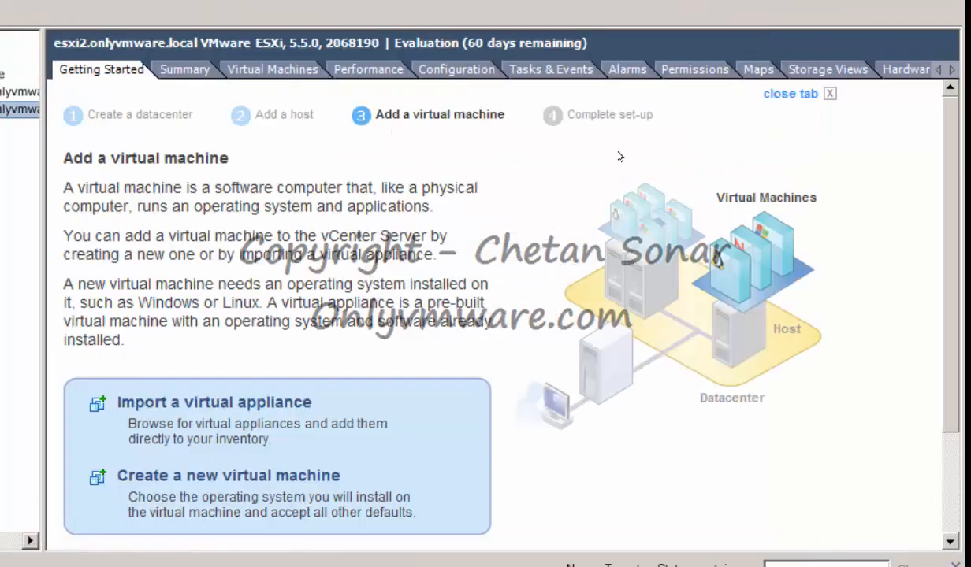
left_click(427, 72)
left_click(686, 182)
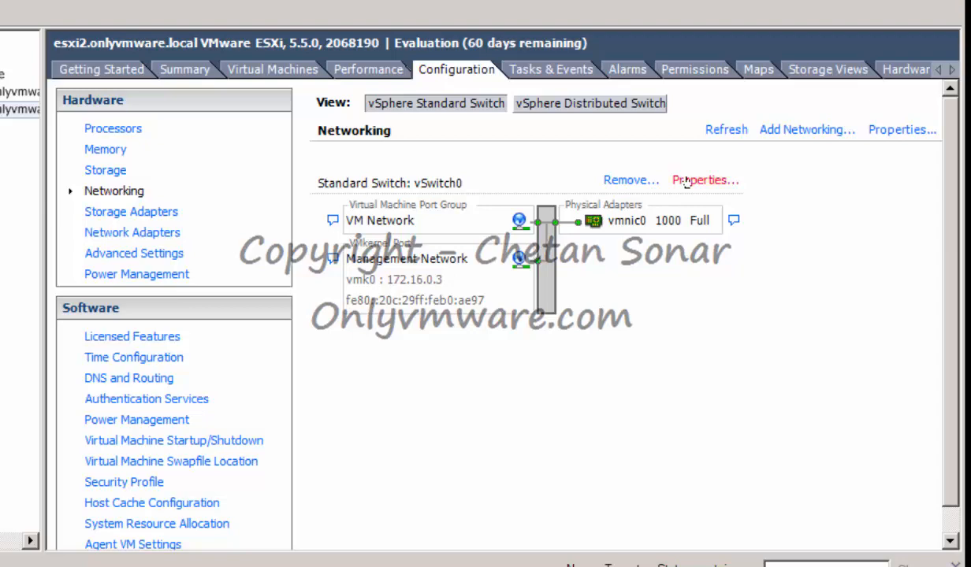
left_click(83, 137)
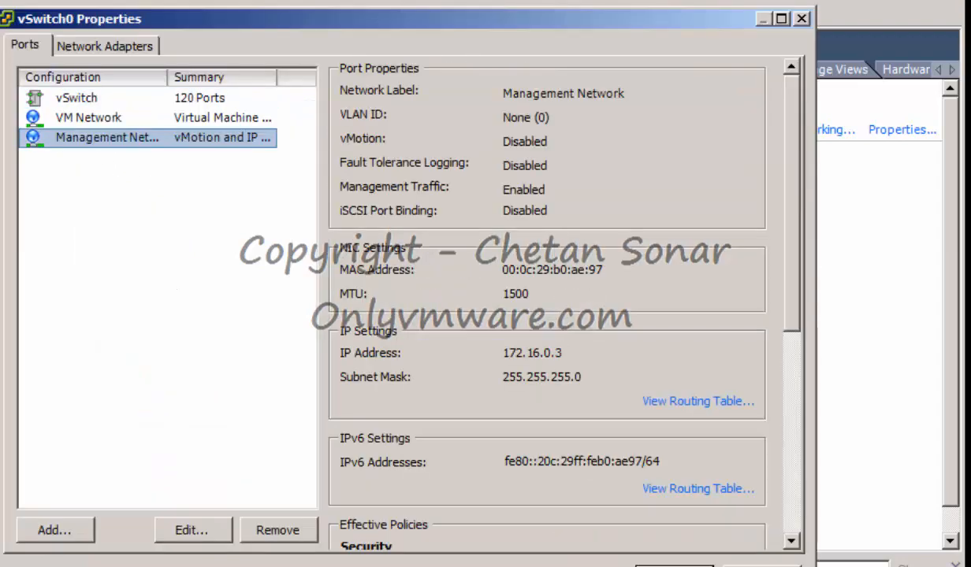
left_click(183, 525)
left_click(341, 114)
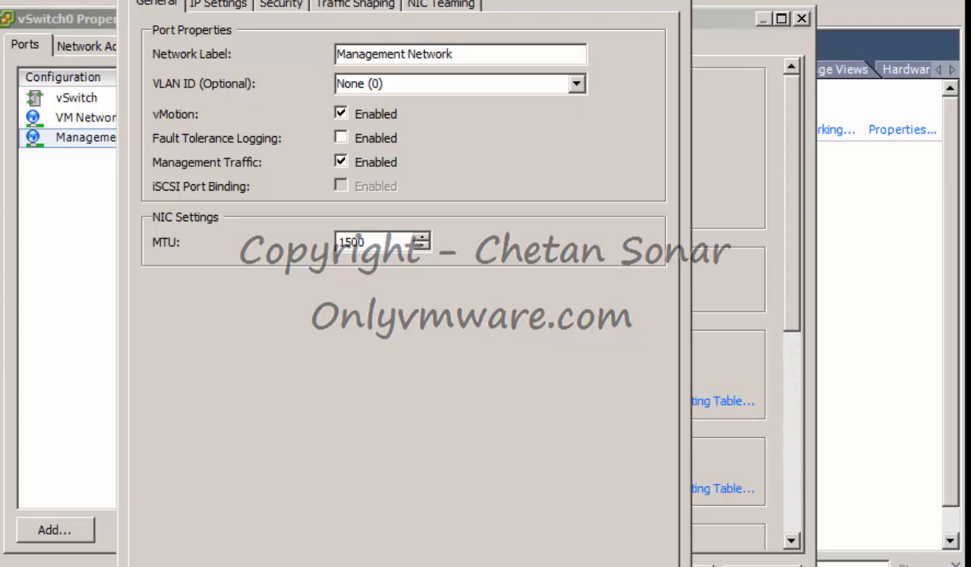
key("Return")
key("Escape")
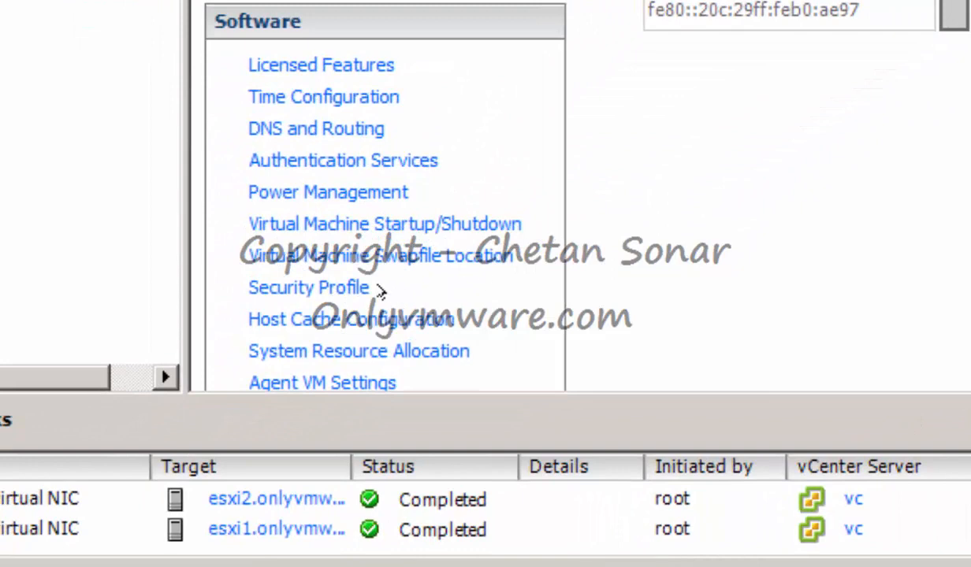
Allow the Software iSCSI Client through the firewall in esxi2.onlyvmware.local's security profile.
left_click(290, 286)
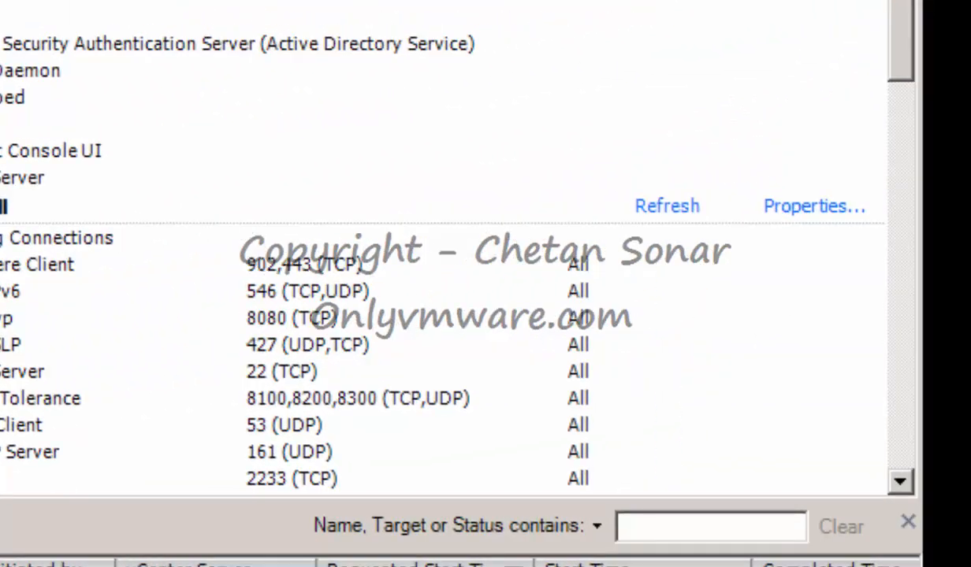
left_click(785, 208)
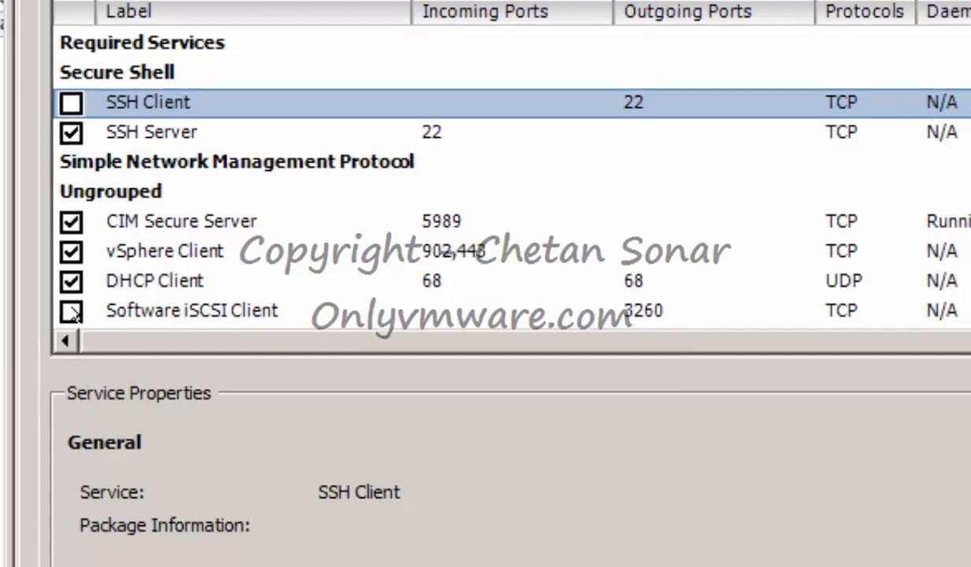
left_click(71, 312)
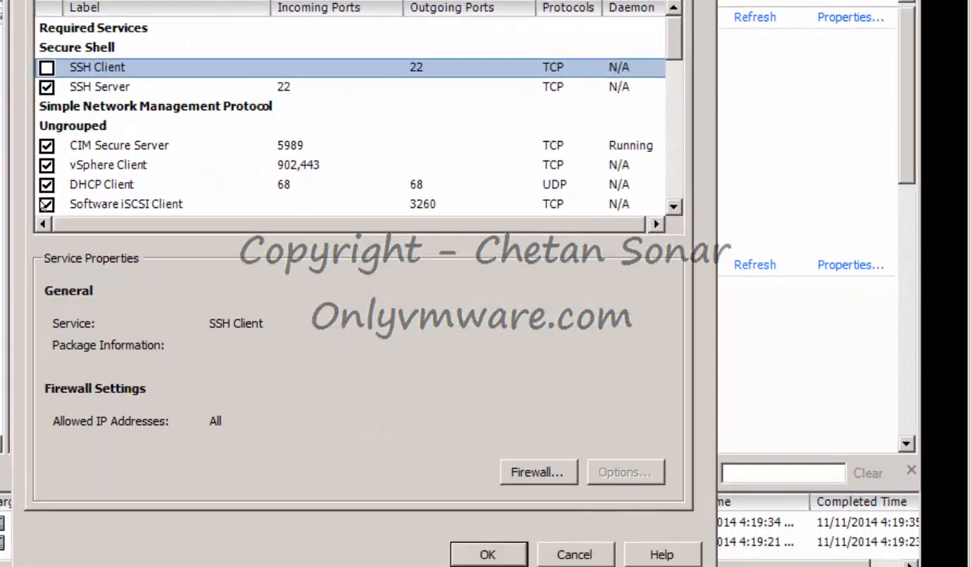
left_click(489, 555)
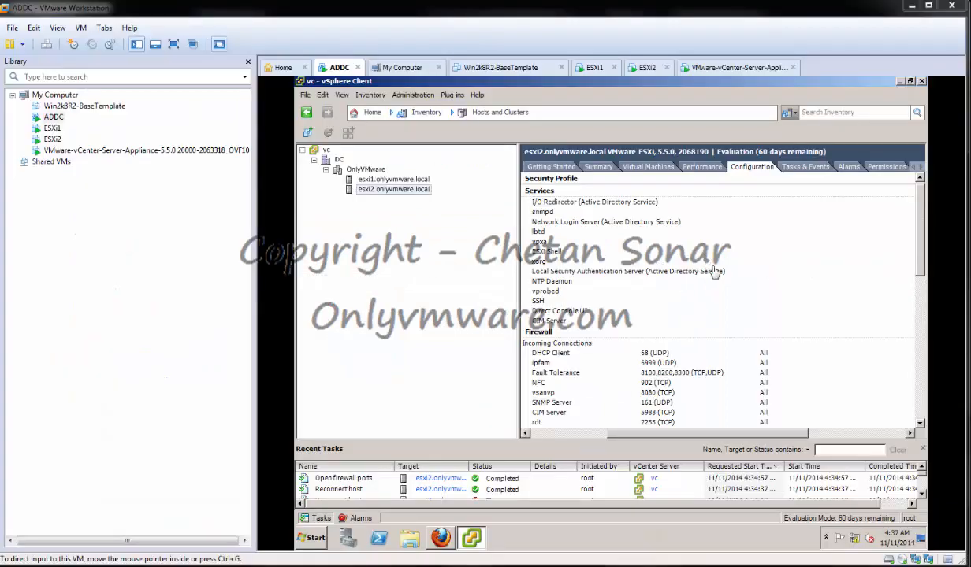
Add a software iSCSI adapter to the storage adapters of esxi1.onlyvmware.local.
left_click(416, 190)
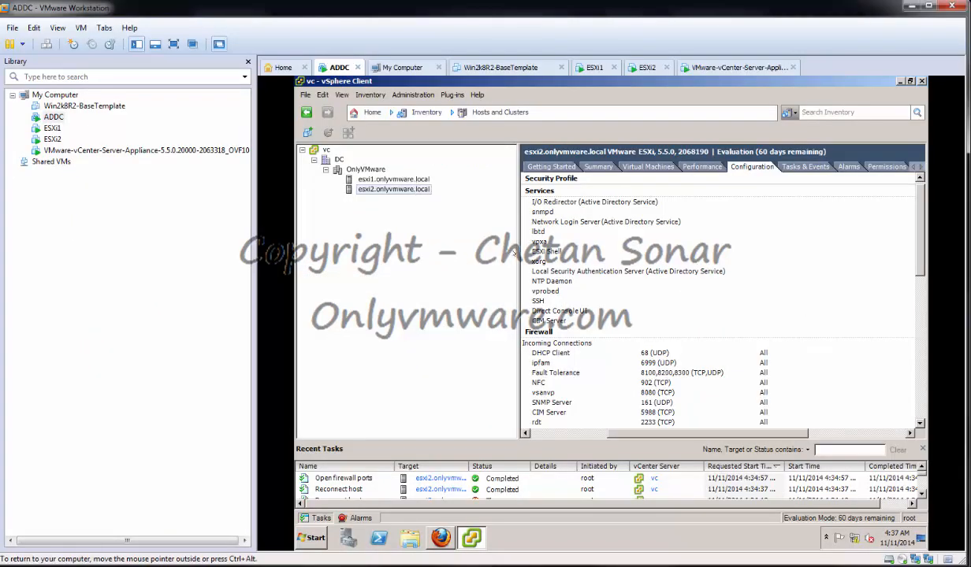
left_click(428, 180)
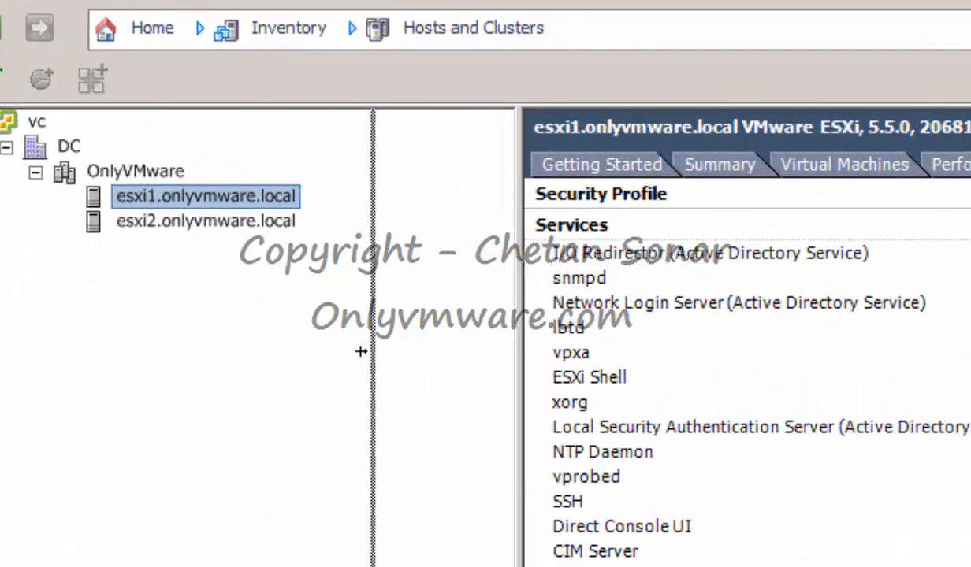
left_click_drag(361, 352, 363, 351)
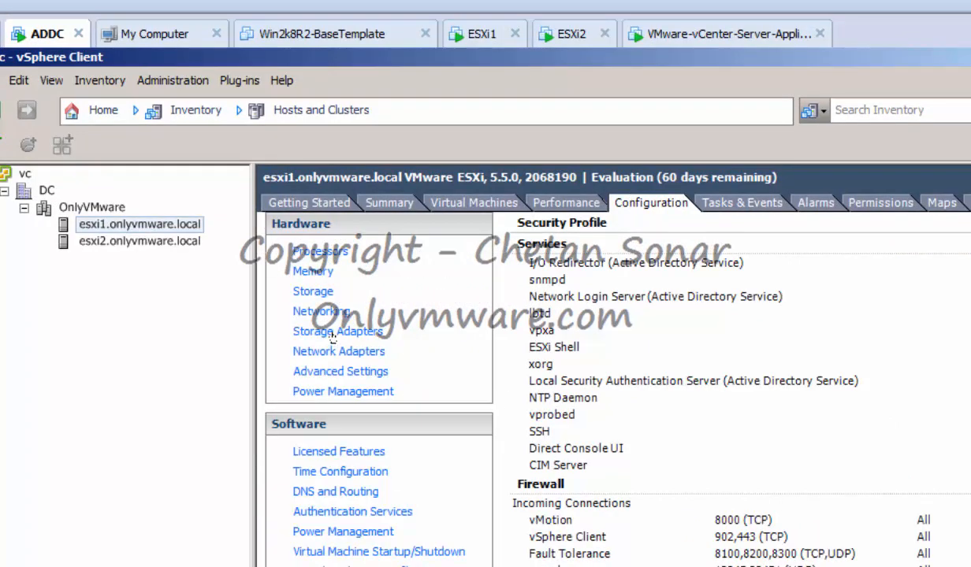
left_click(332, 333)
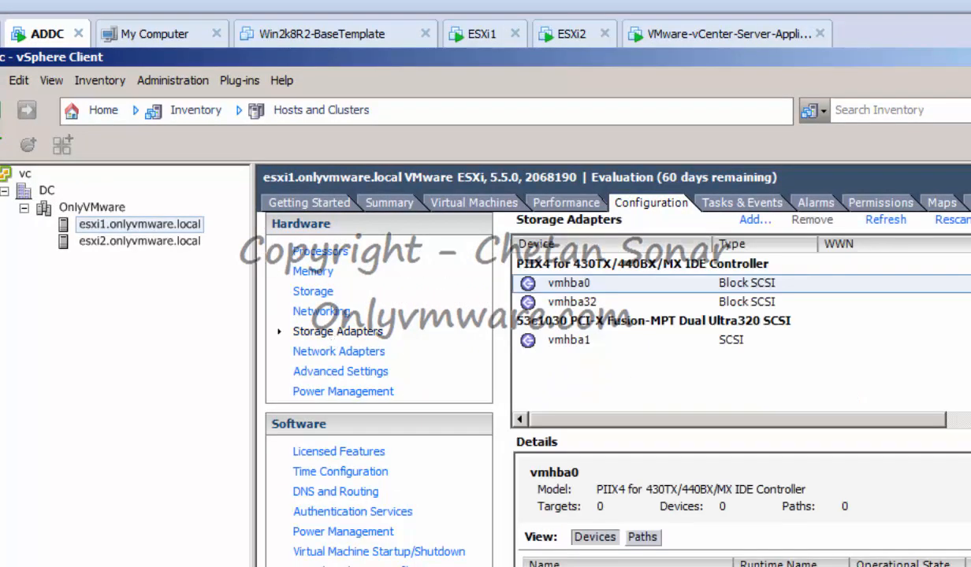
left_click(749, 219)
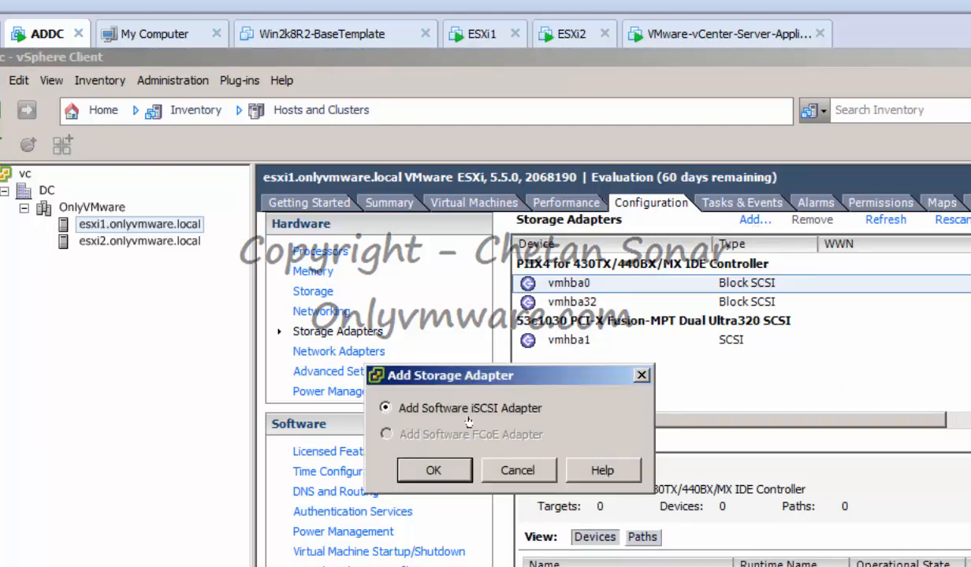
left_click(435, 471)
left_click(596, 513)
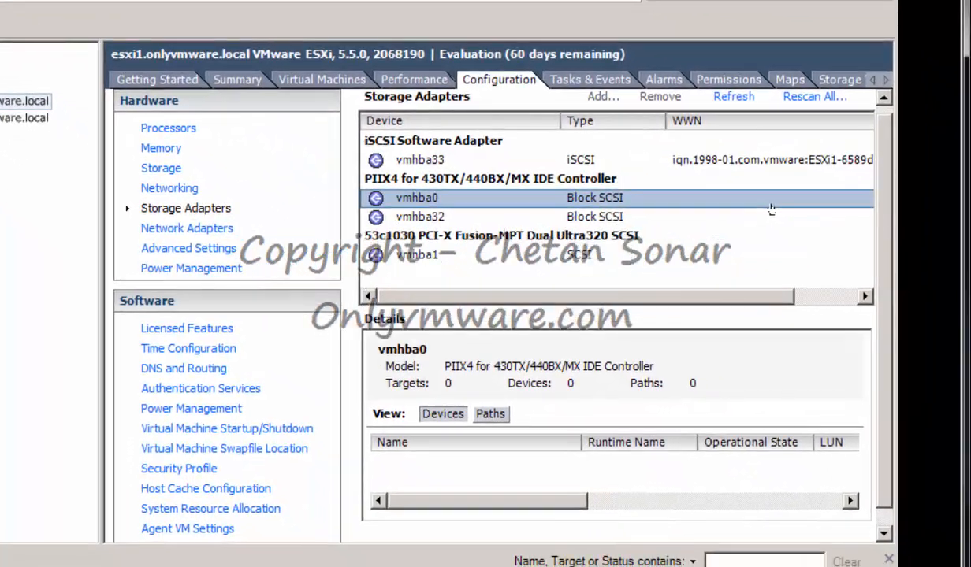
Add 172.16.0.5 as a dynamic discovery target on esxi1's software iSCSI adapter and rescan the adapter.
left_click(417, 160)
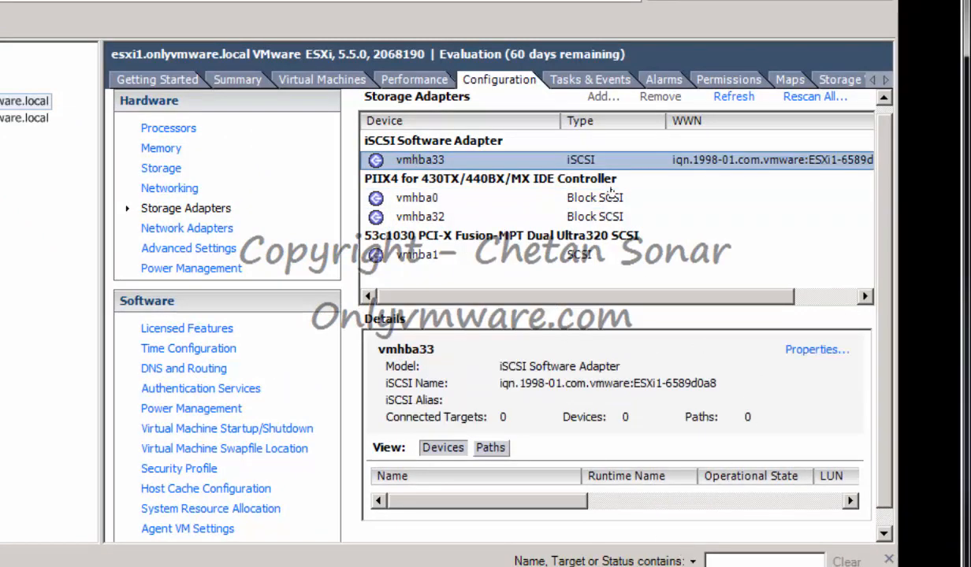
left_click(802, 351)
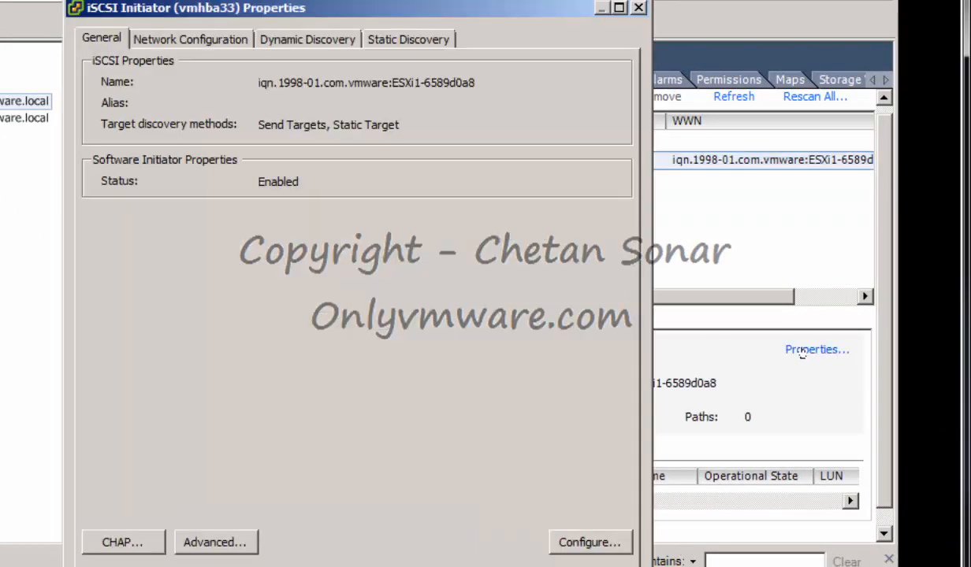
left_click(274, 46)
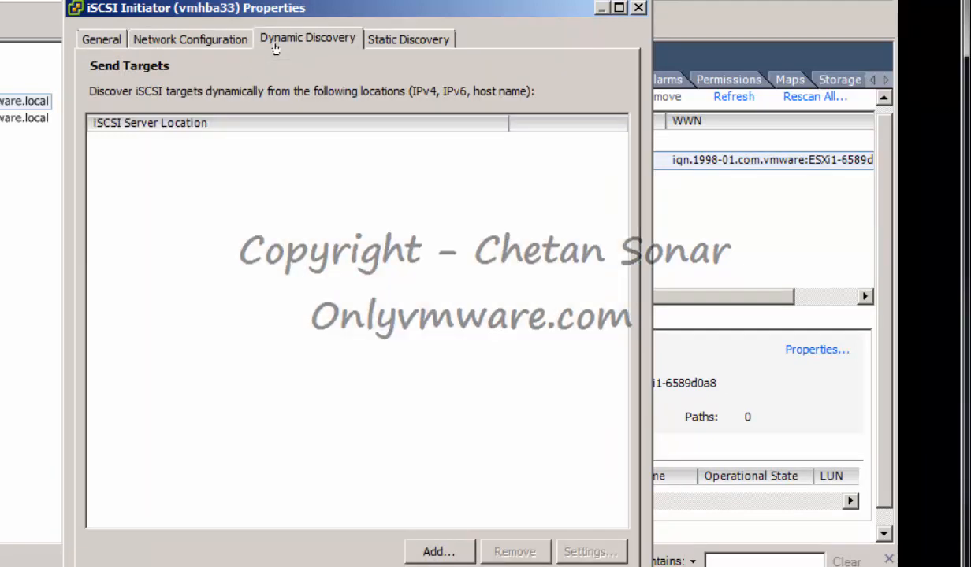
left_click(439, 552)
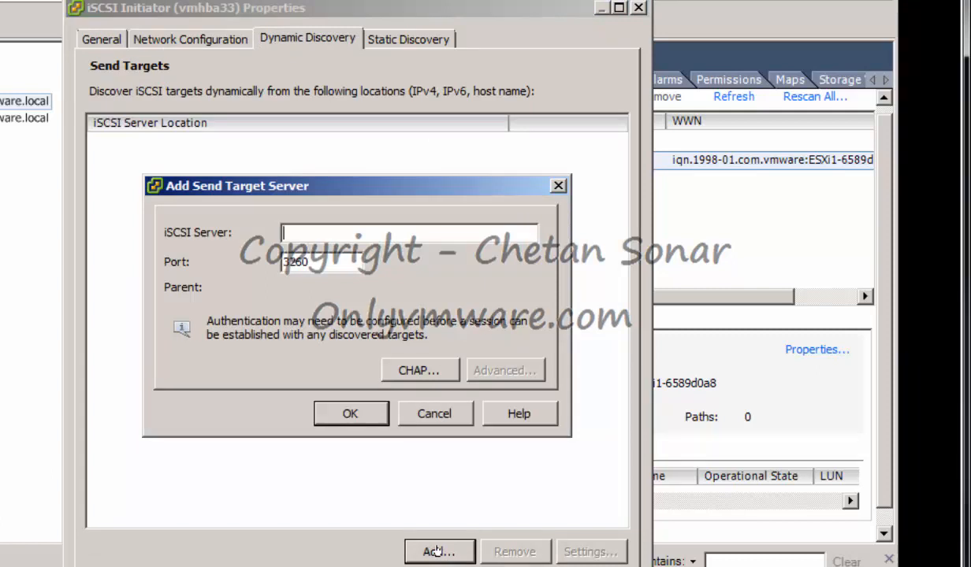
type("172.16.0.5")
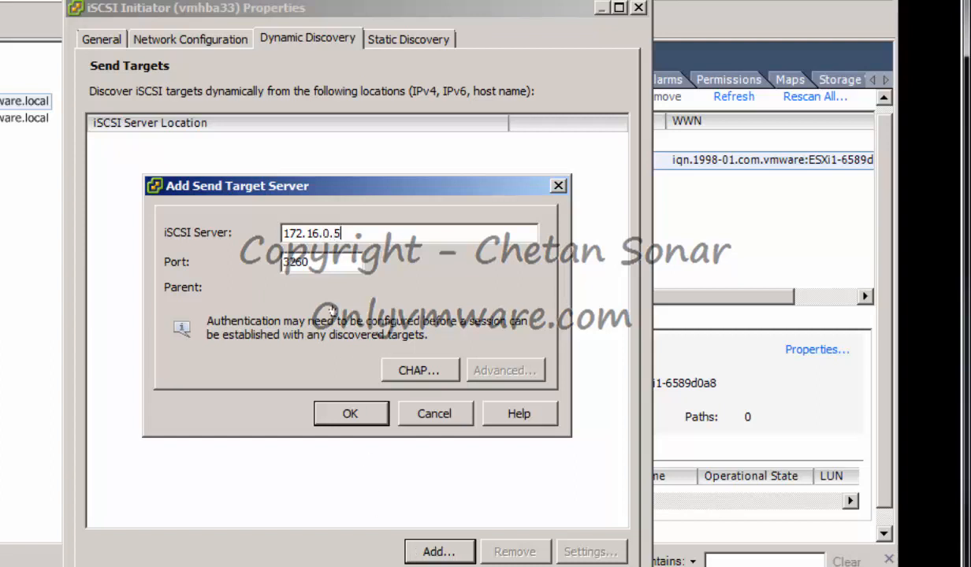
left_click(351, 418)
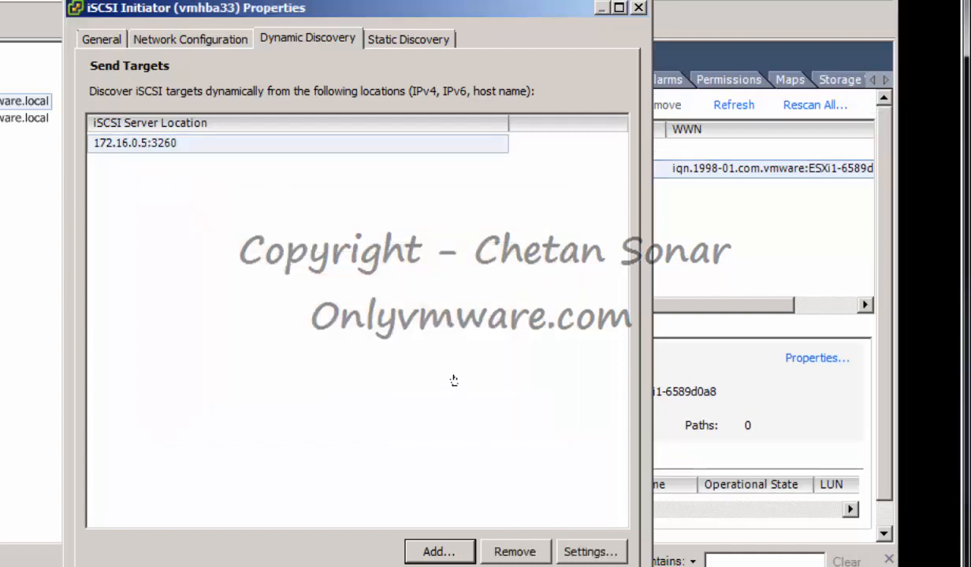
left_click(527, 566)
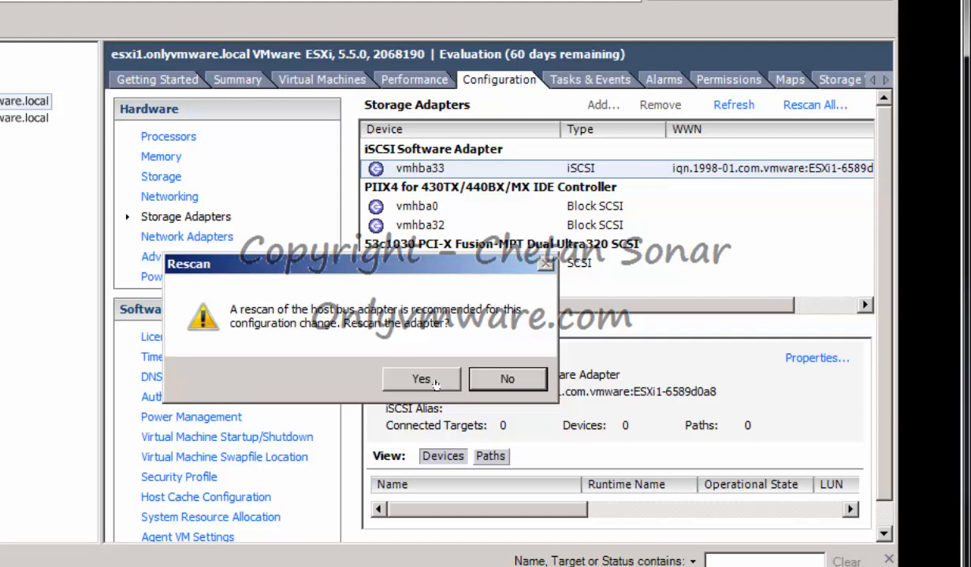
left_click(422, 380)
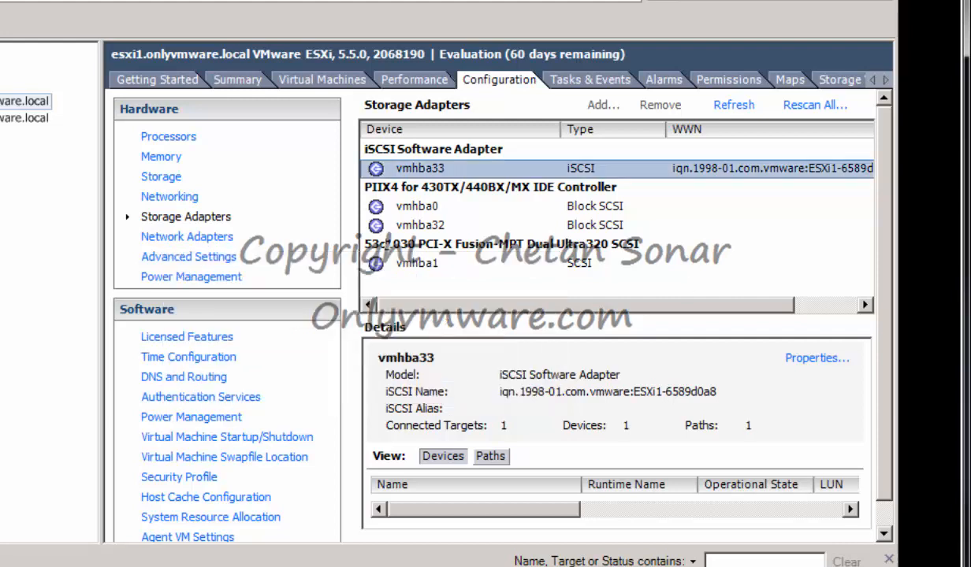
Start adding Disk/LUN storage on esxi1.onlyvmware.local and choose the 100 GB ROCKET iSCSI disk for the datastore.
left_click(162, 177)
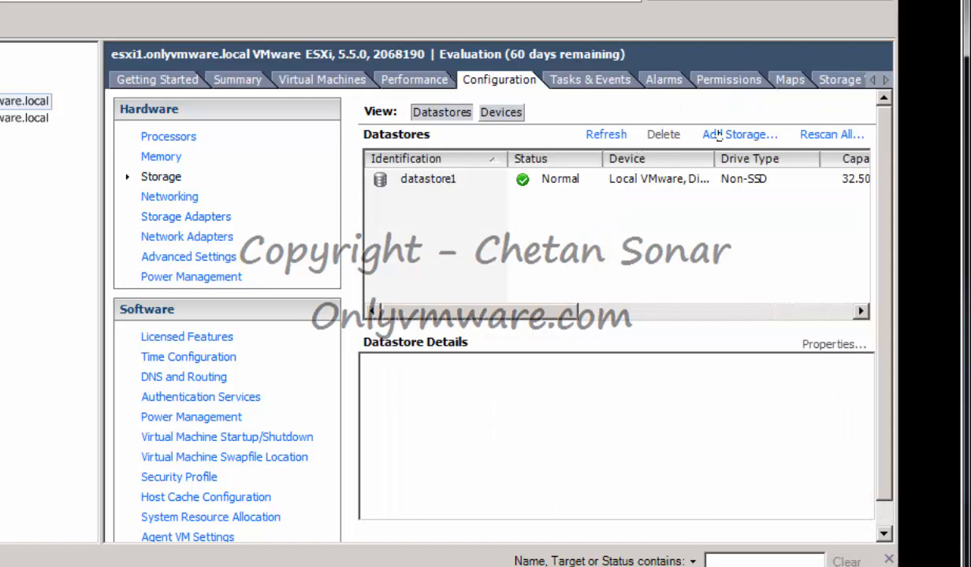
left_click(711, 132)
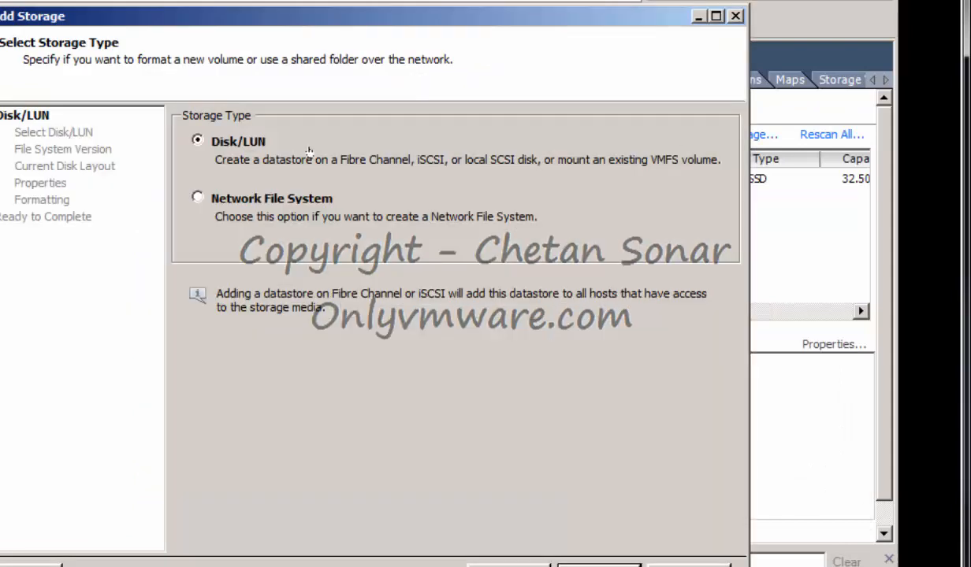
left_click(599, 566)
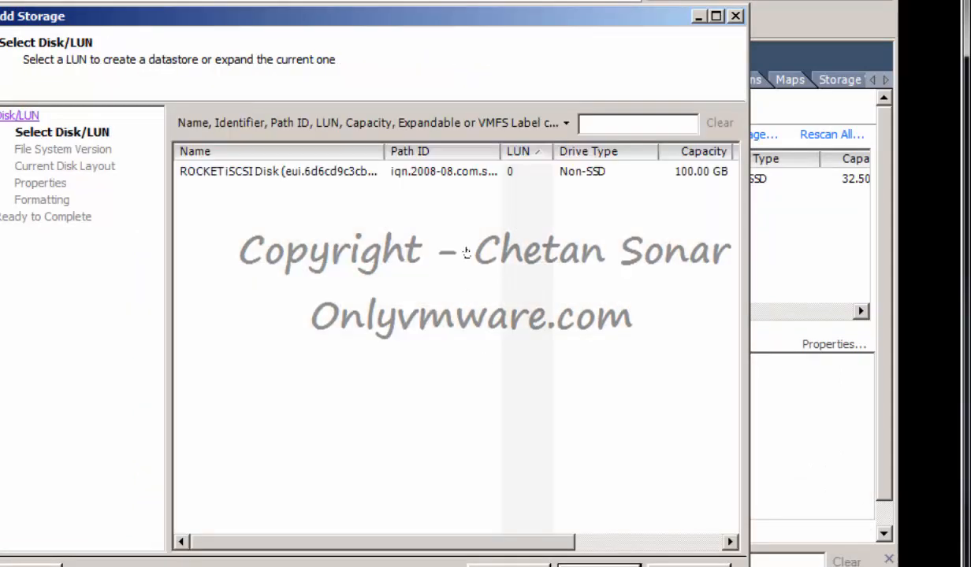
left_click(443, 172)
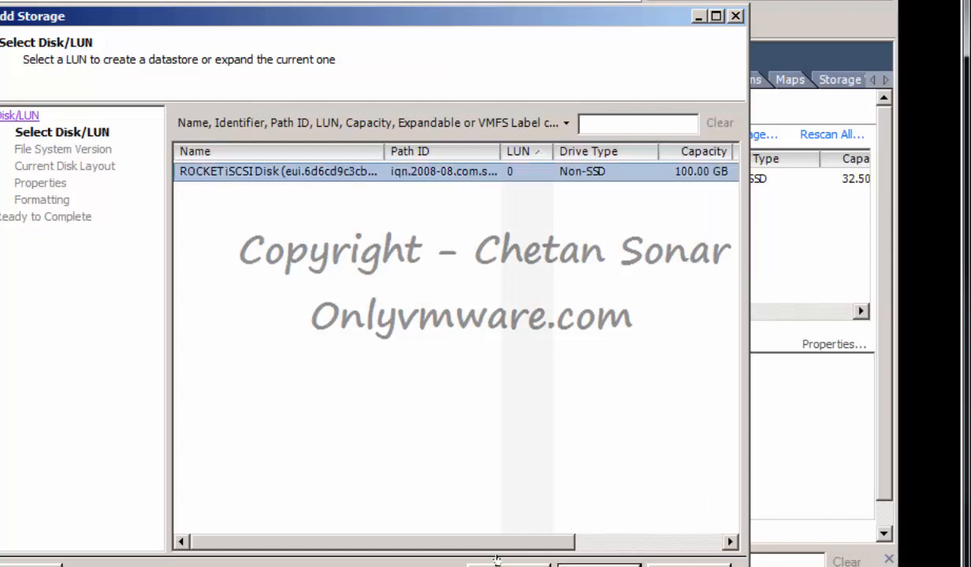
left_click_drag(455, 549, 493, 544)
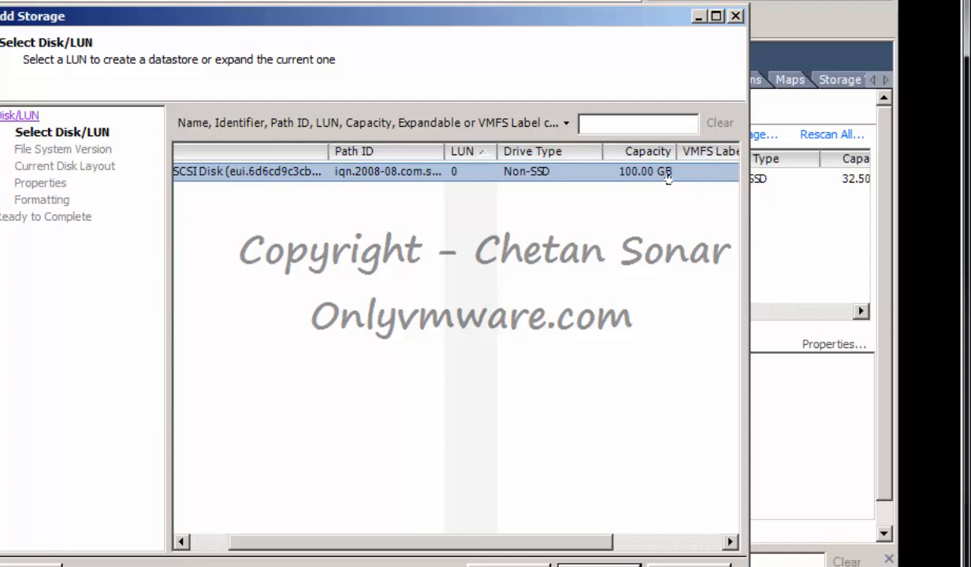
left_click_drag(485, 543, 446, 550)
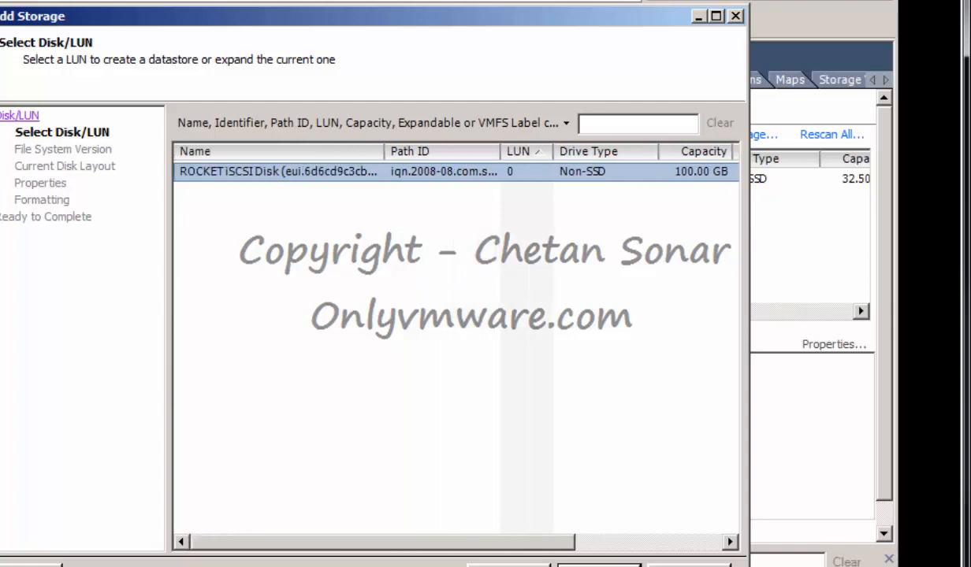
left_click(599, 566)
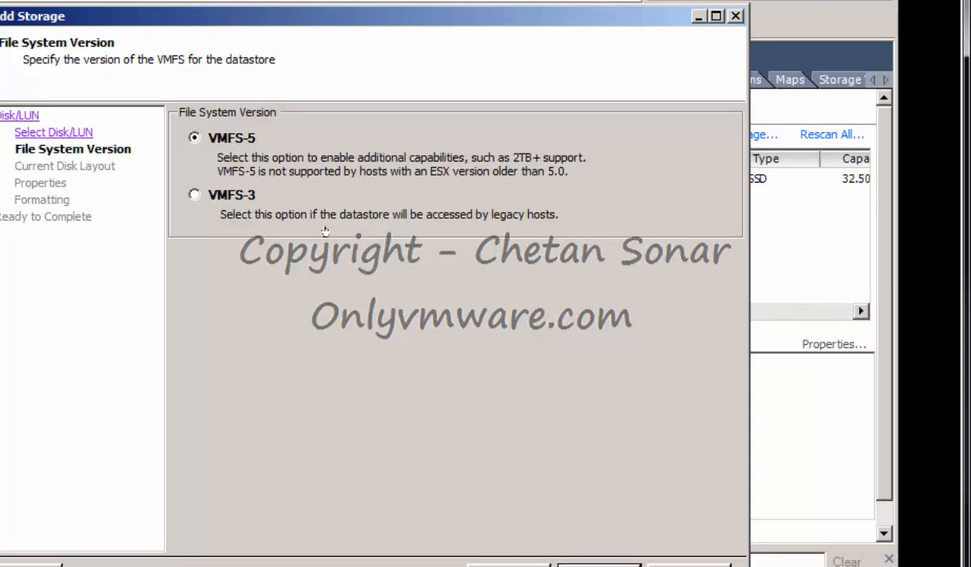
Create the VMFS-5 datastore Shared_storage1 on the iSCSI disk, using the maximum available space.
left_click(599, 566)
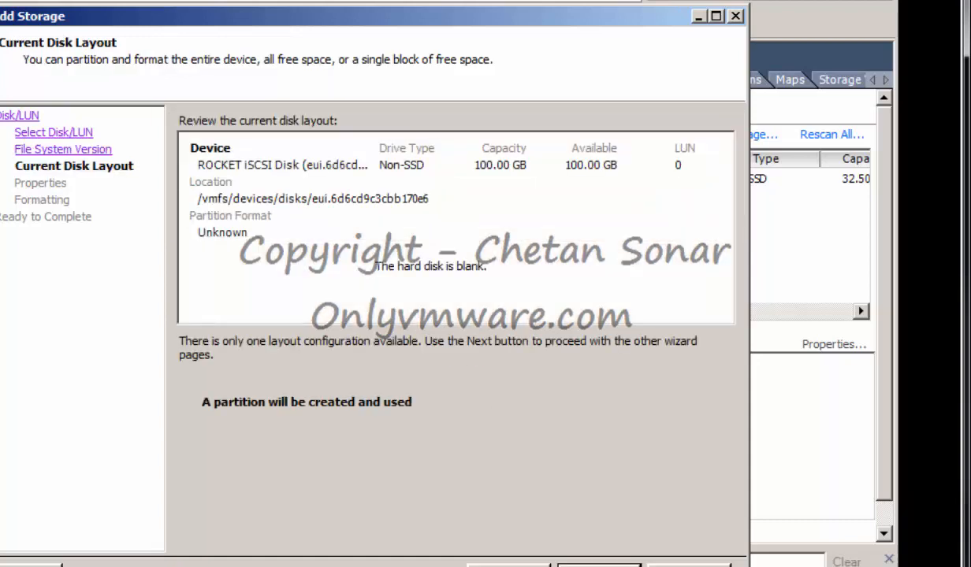
left_click(599, 566)
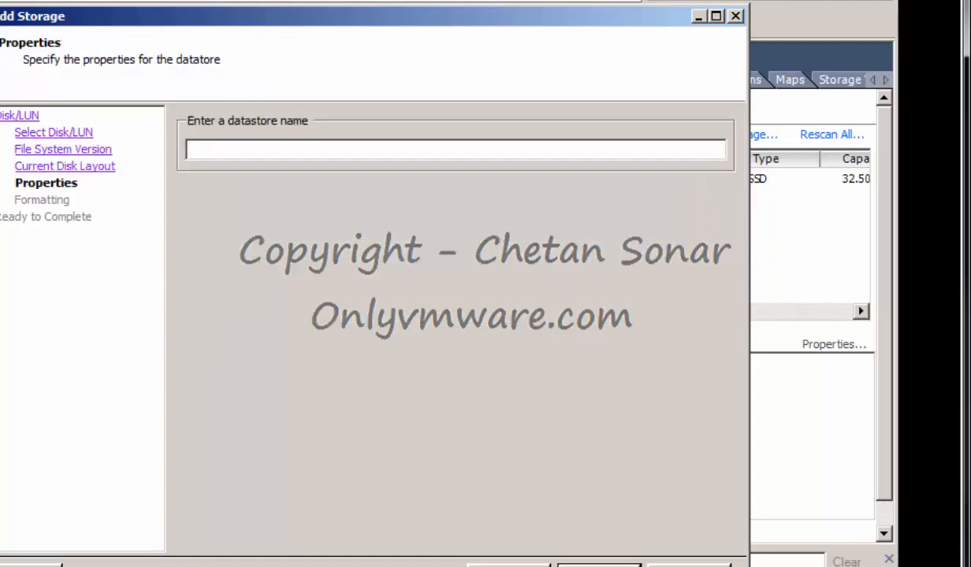
type("Shared_storage1")
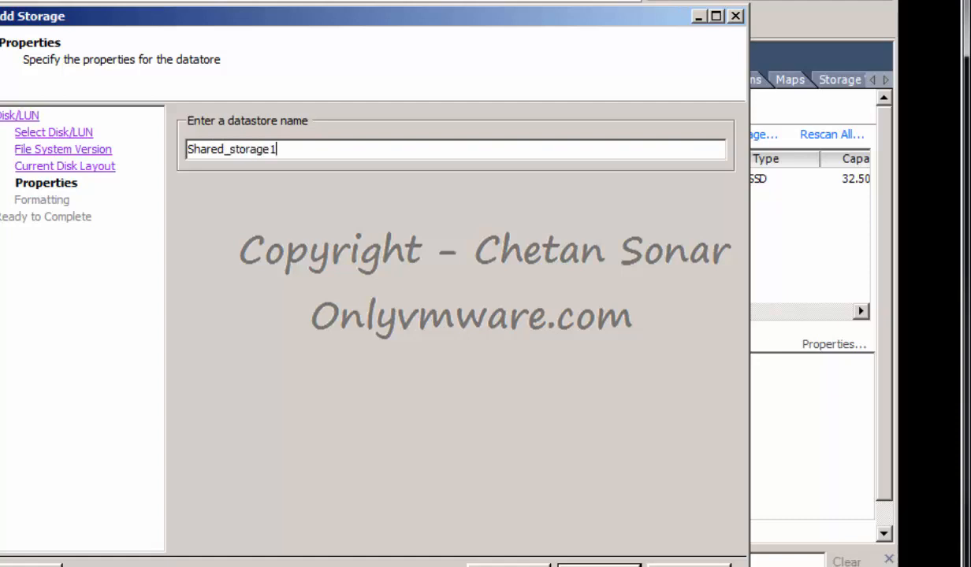
left_click(606, 566)
left_click(606, 566)
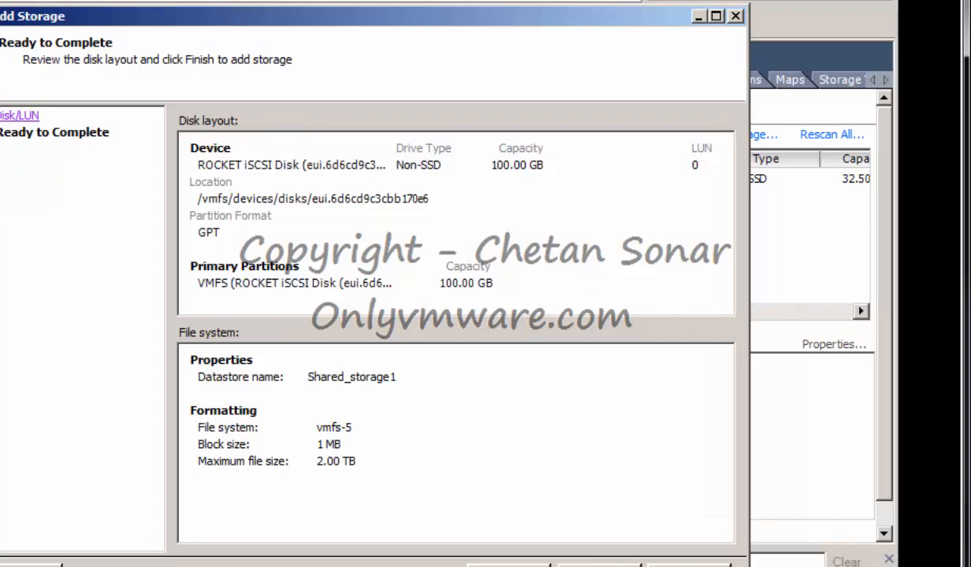
left_click(509, 565)
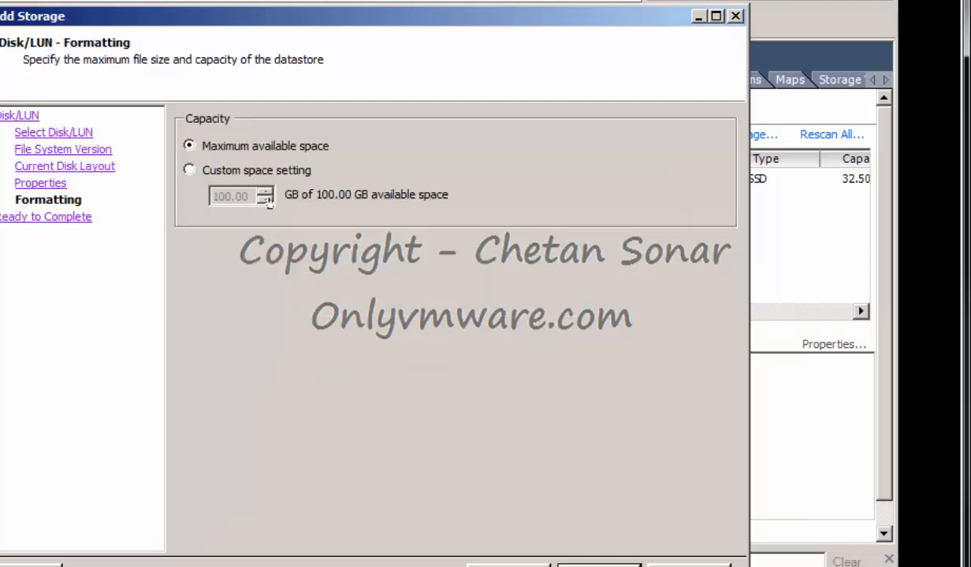
left_click(606, 565)
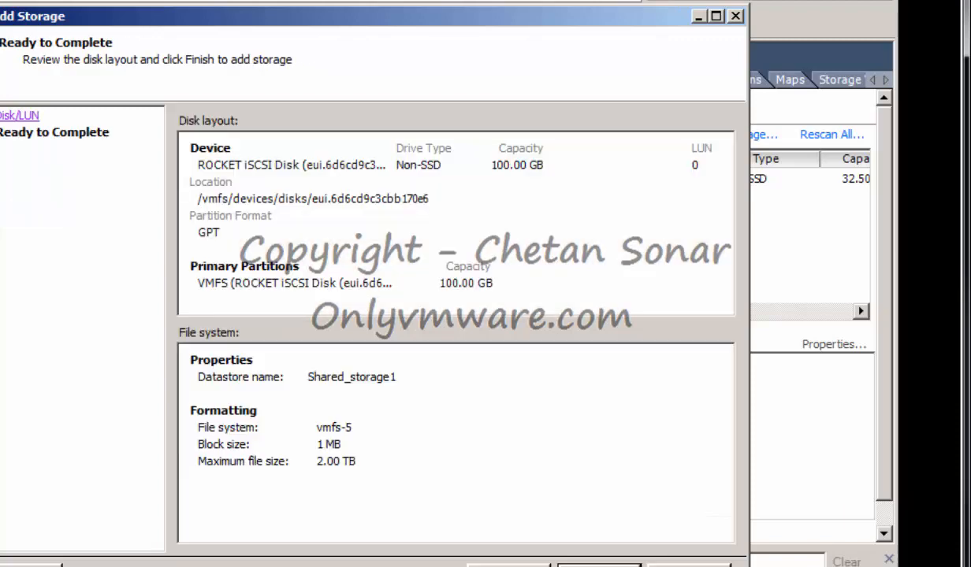
left_click(598, 566)
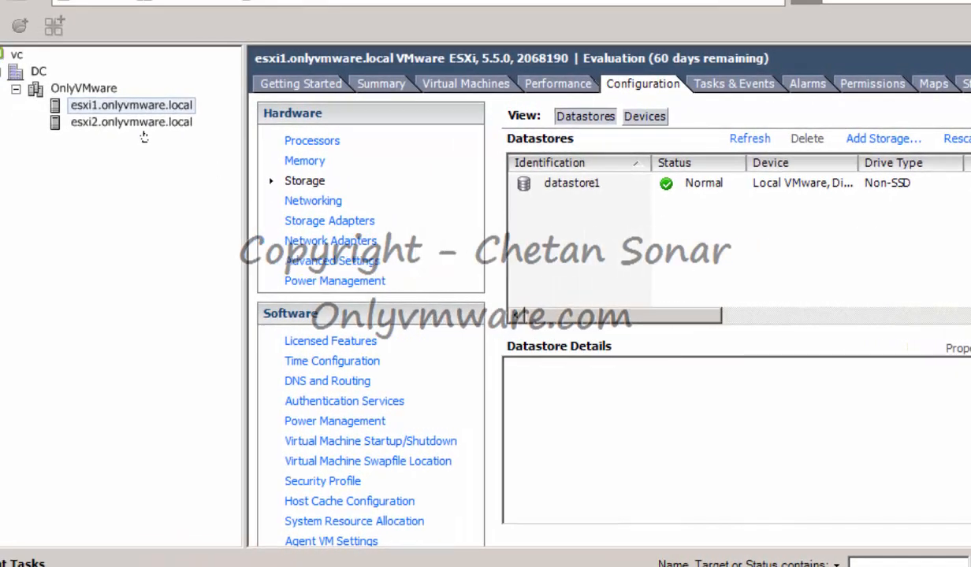
Add a software iSCSI adapter to the storage adapters of esxi2.onlyvmware.local.
left_click(122, 123)
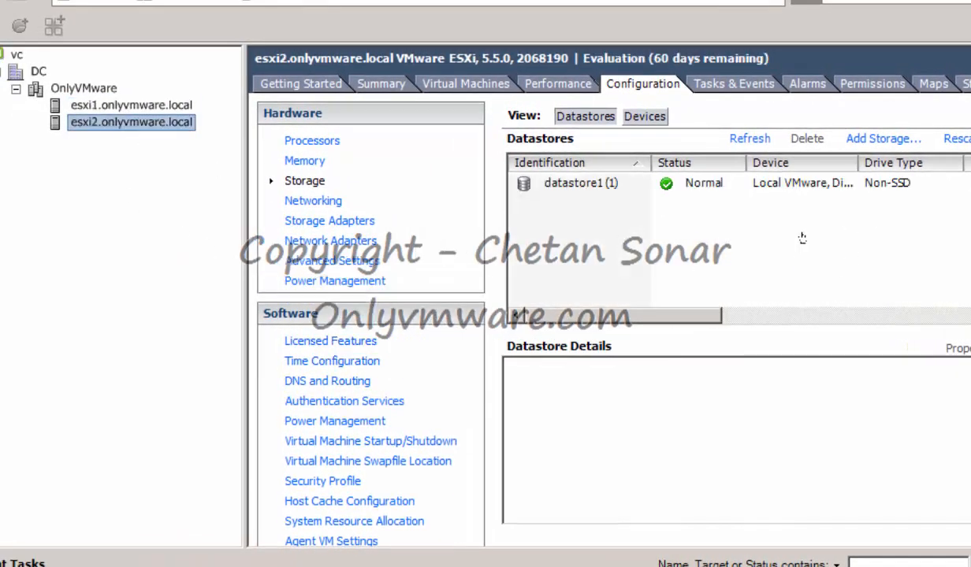
left_click(308, 222)
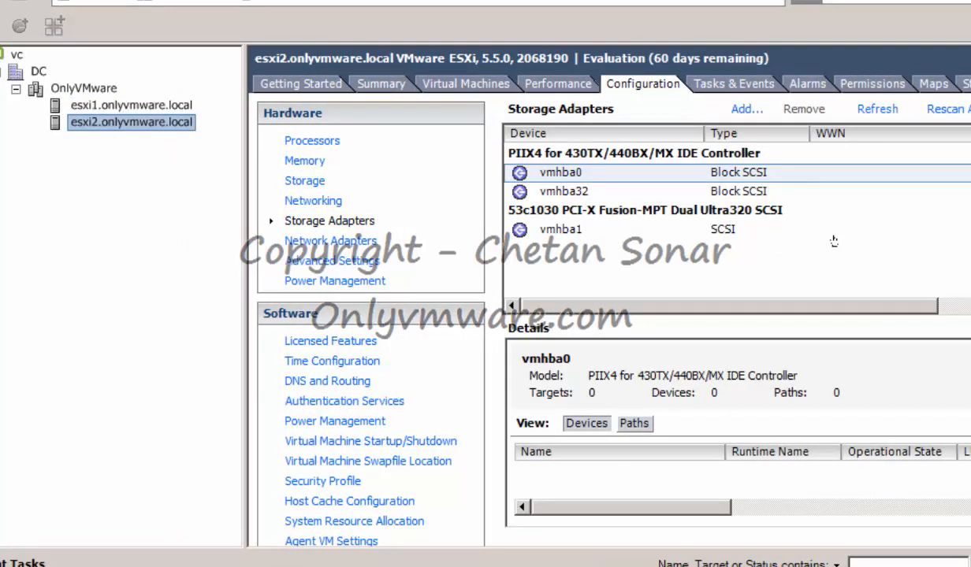
left_click(745, 109)
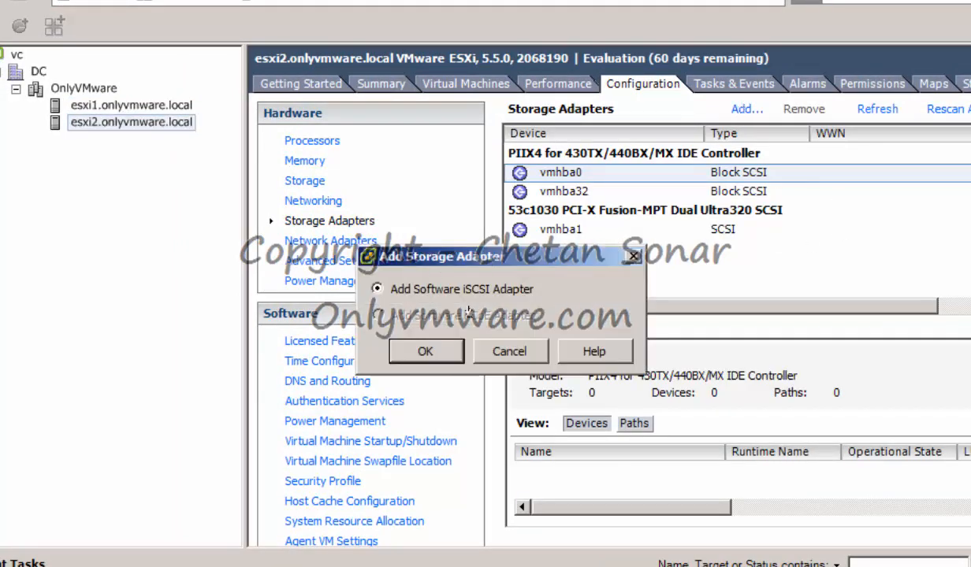
left_click(437, 348)
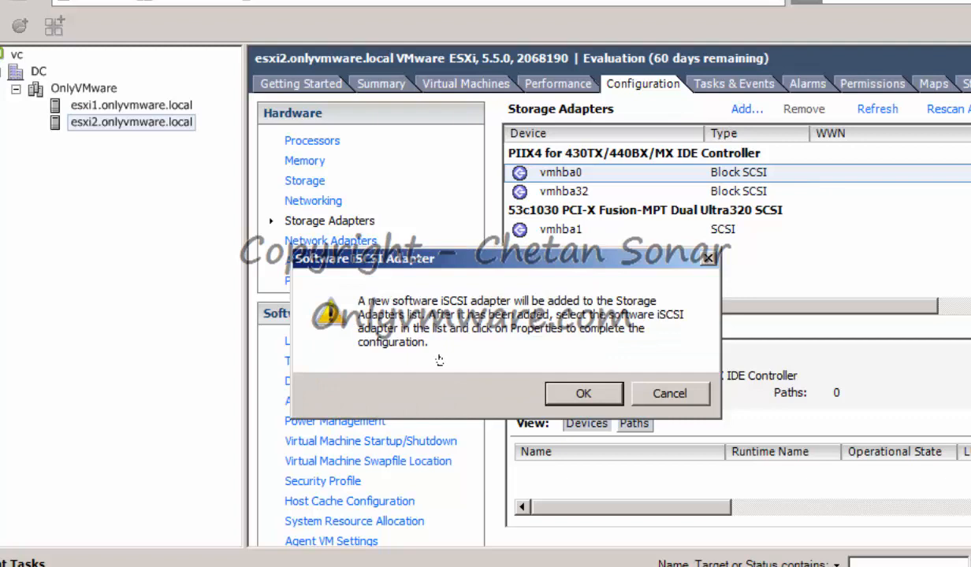
left_click(551, 388)
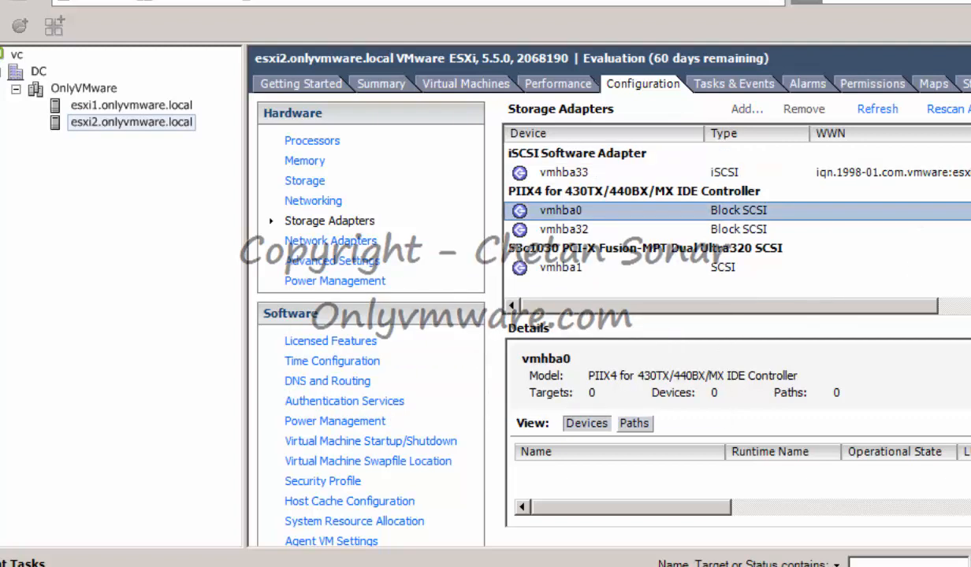
Add 172.16.0.5 as a dynamic discovery target on esxi2's software iSCSI adapter and rescan the adapter.
left_click(667, 177)
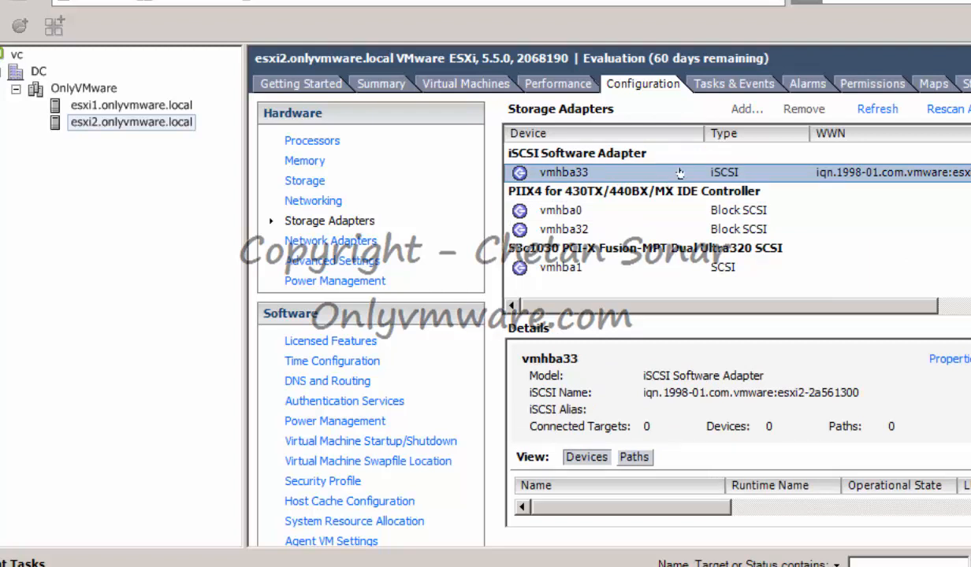
left_click(969, 360)
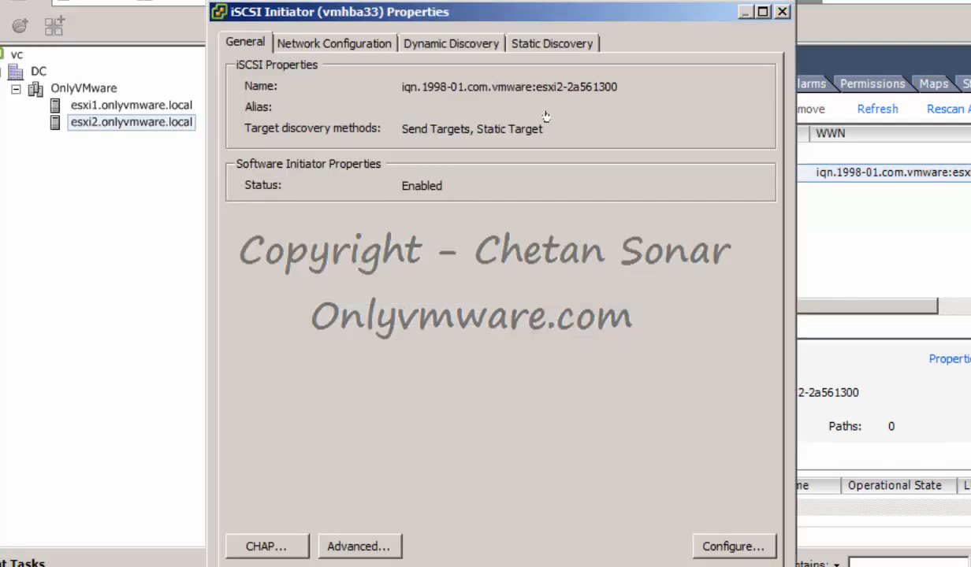
left_click(402, 44)
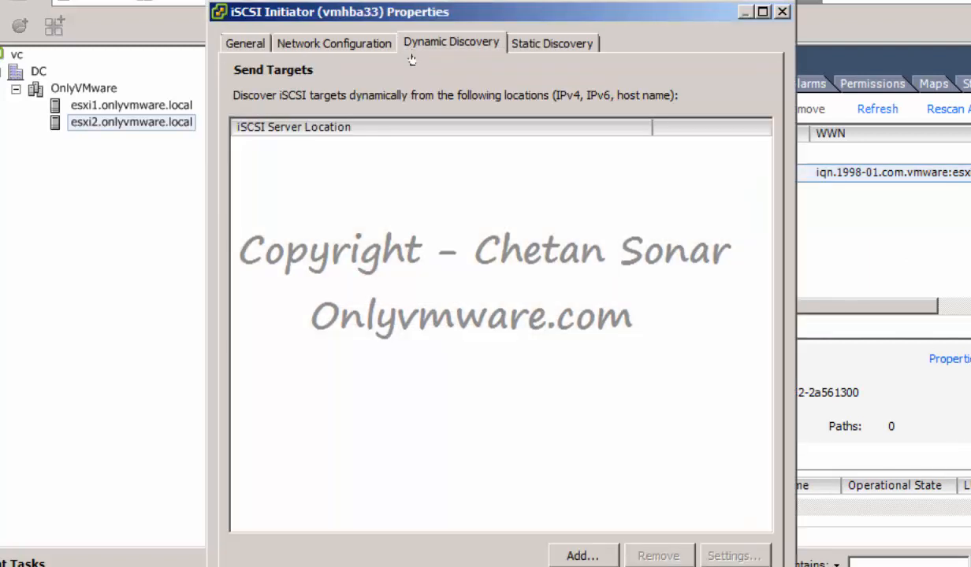
left_click(580, 556)
type("17")
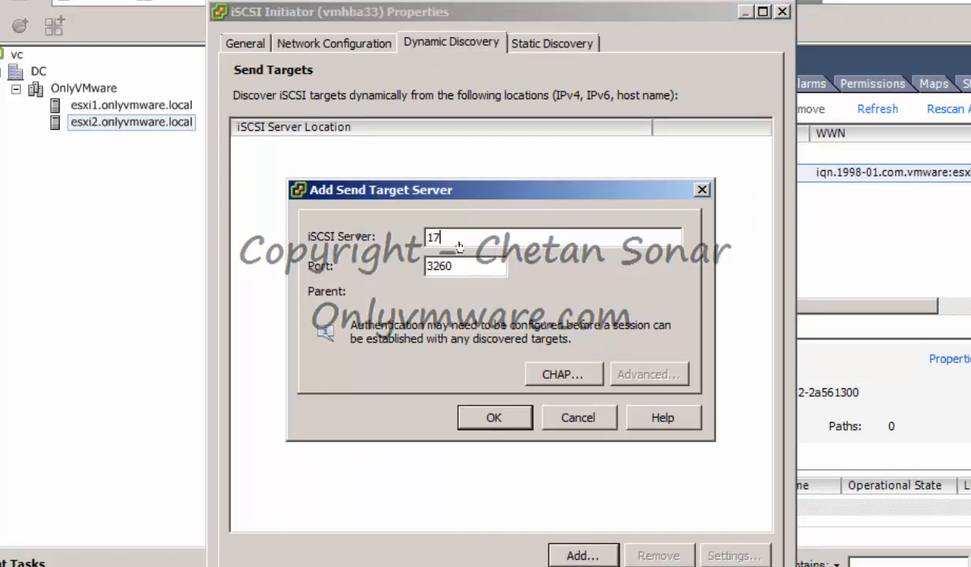
type("2.16.0.5")
left_click(494, 416)
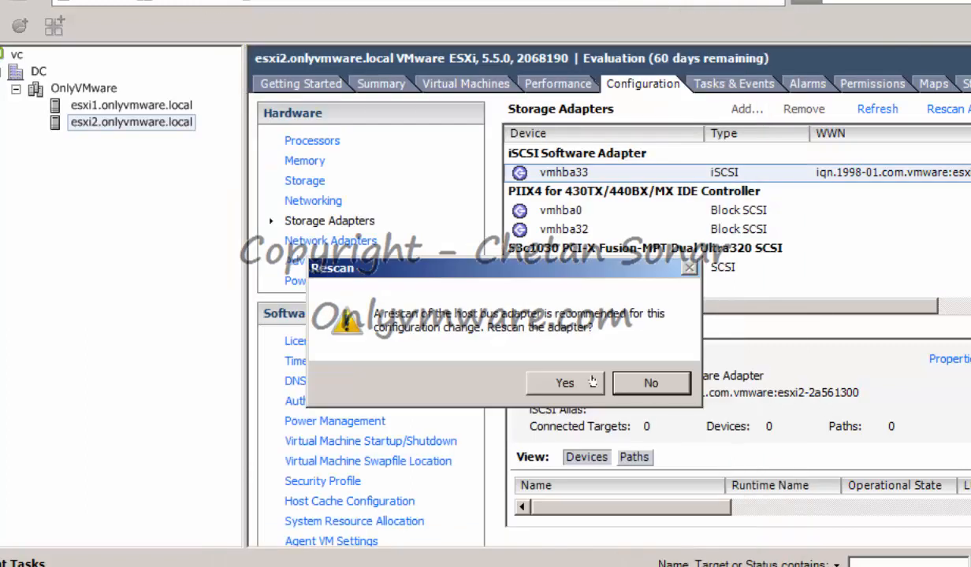
left_click(573, 377)
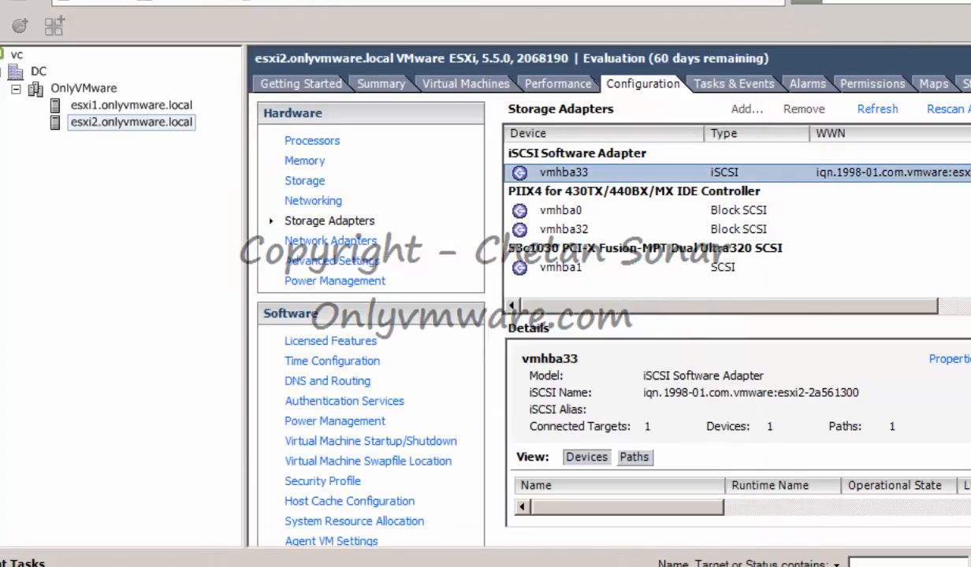
Refresh the datastore list of esxi2.onlyvmware.local and show the details of Shared_storage1.
left_click(295, 181)
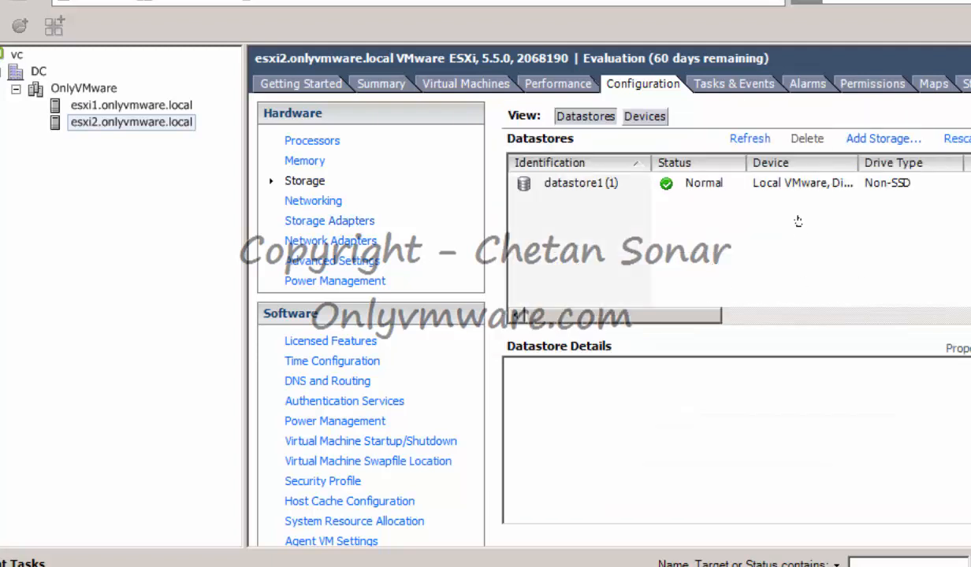
left_click(752, 140)
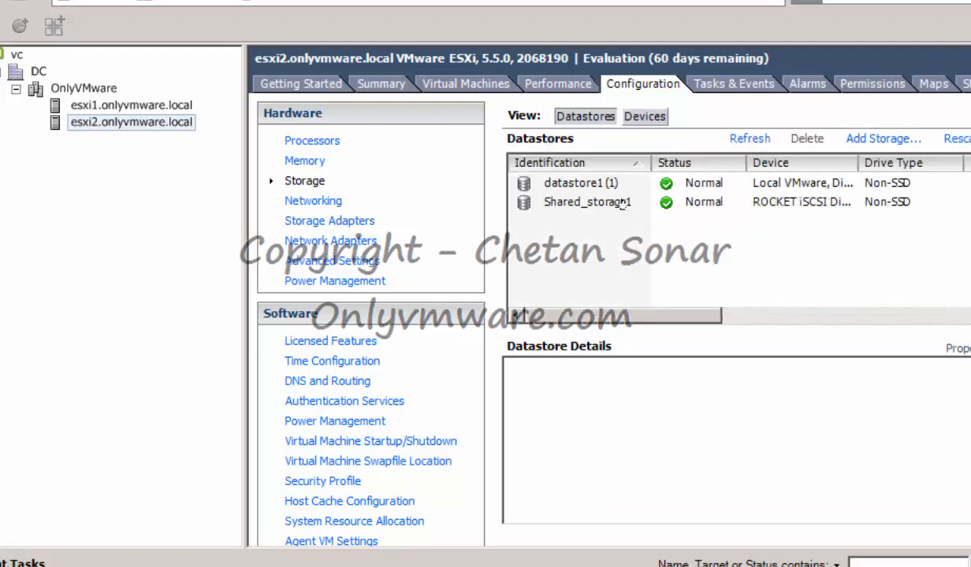
left_click(557, 204)
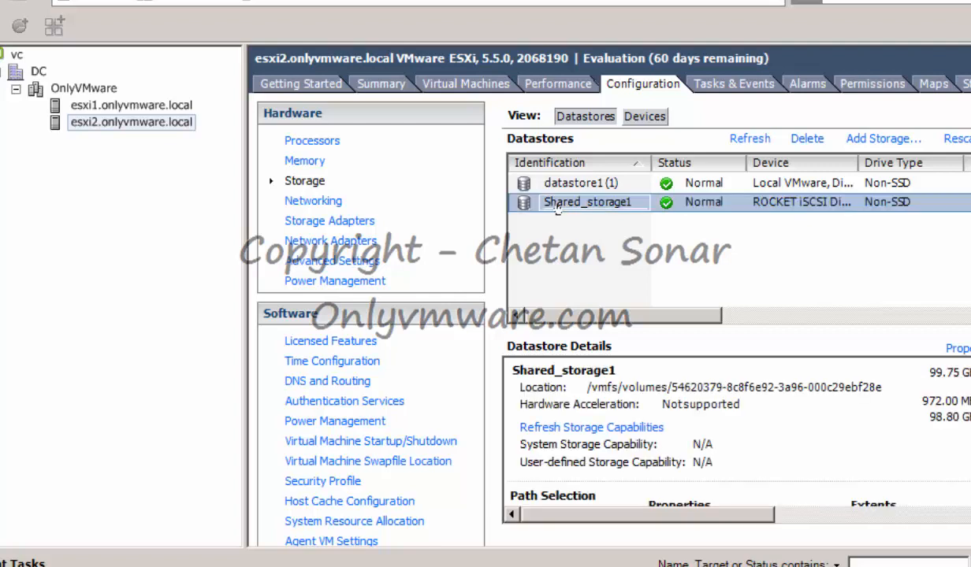